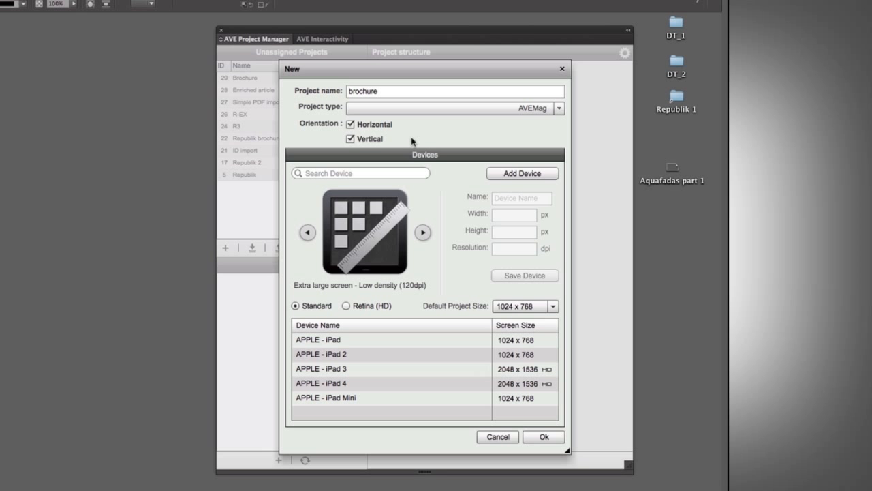
Create the AVEMag project "brochure" and add a new document to it, saved as Untitled-1.indd on the Desktop
left_click(543, 438)
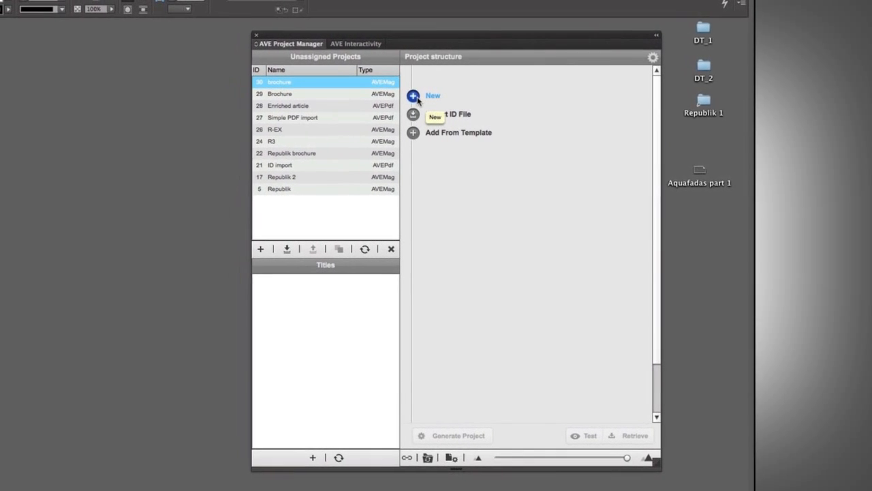
left_click(414, 96)
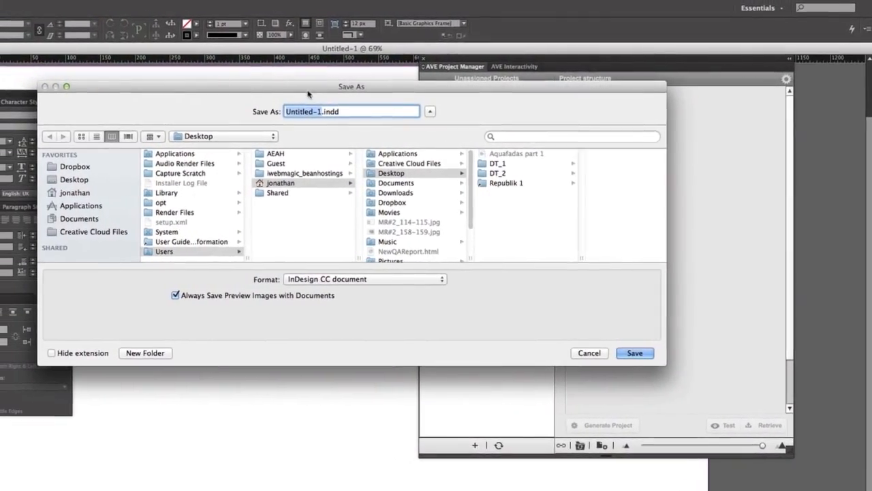
left_click(86, 179)
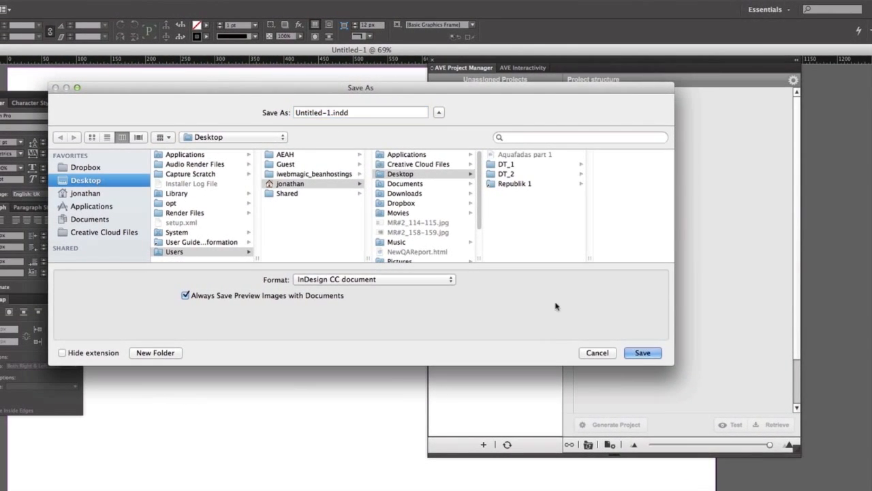
left_click(643, 353)
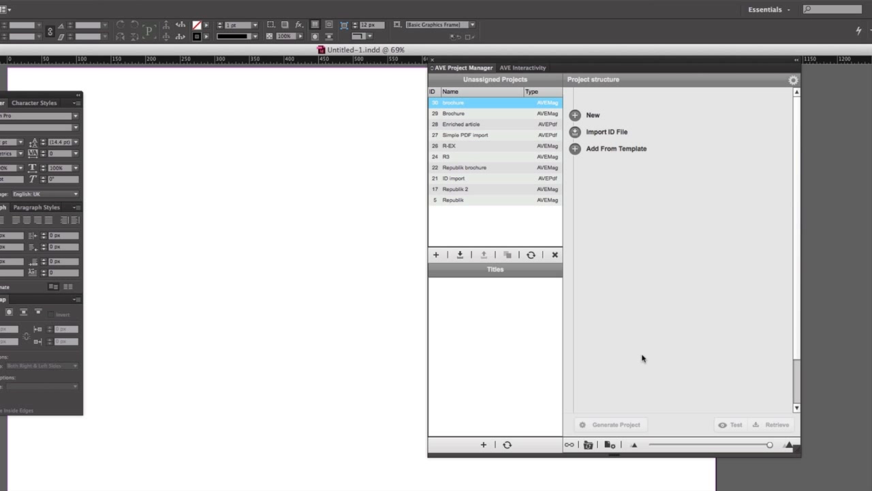
key("super+minus")
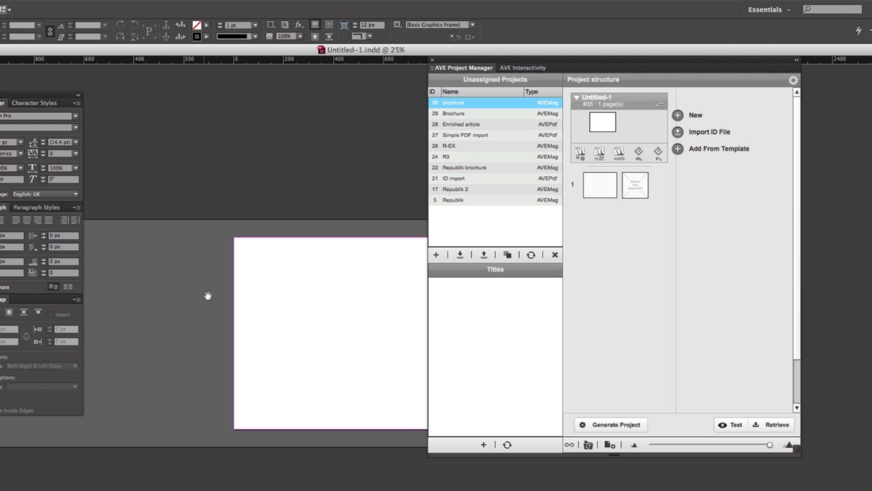
Detach AVE Interactivity from AVE Project Manager and arrange both as separate floating panels beside the page
left_click_drag(496, 81, 465, 75)
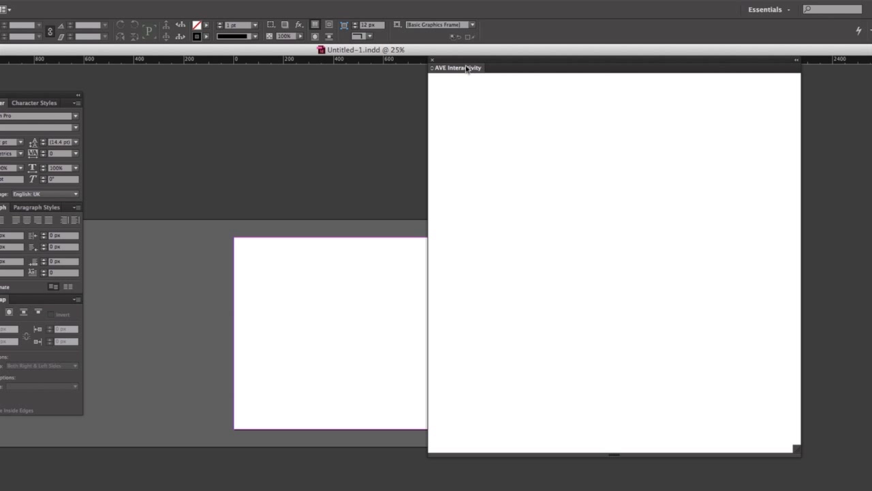
left_click_drag(464, 70, 512, 375)
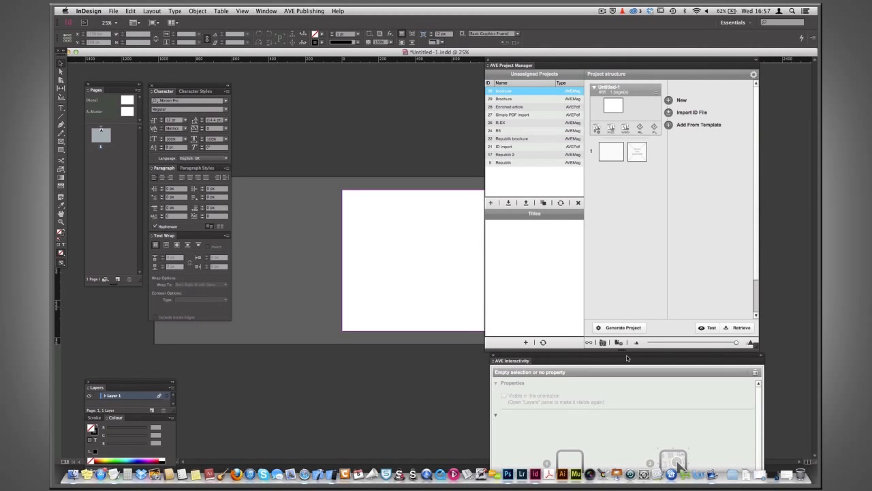
left_click_drag(626, 360, 702, 360)
left_click_drag(603, 65, 661, 72)
left_click_drag(598, 363, 561, 132)
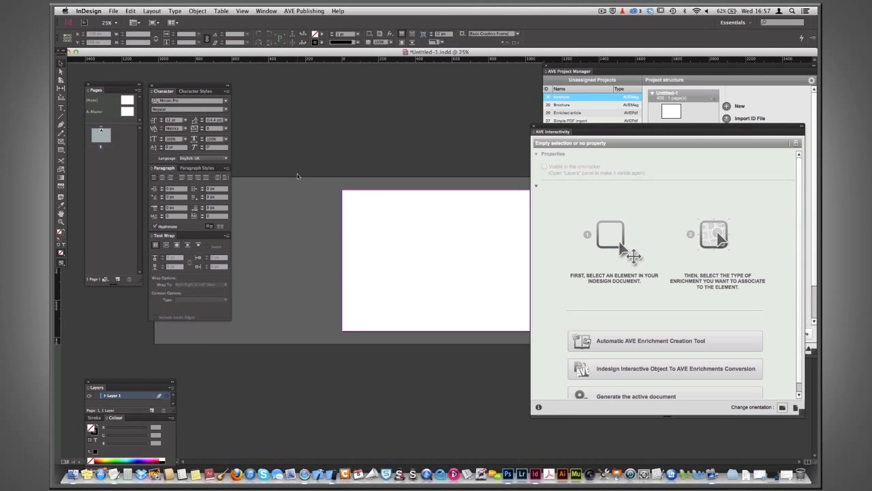
Switch the document layout to the vertical orientation
key("super+equal")
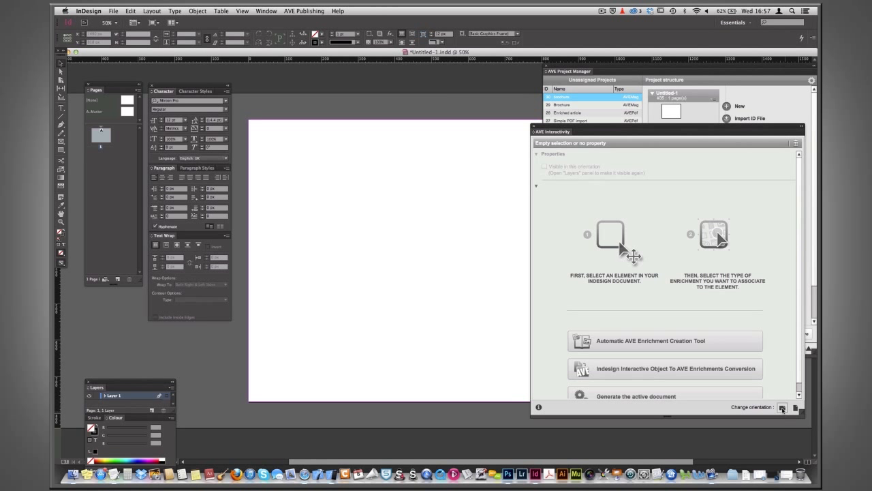
key("super+minus")
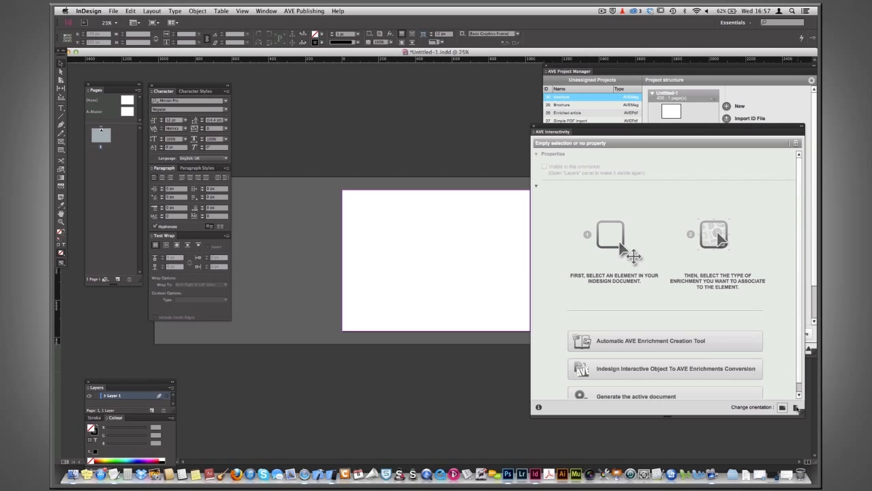
left_click(796, 408)
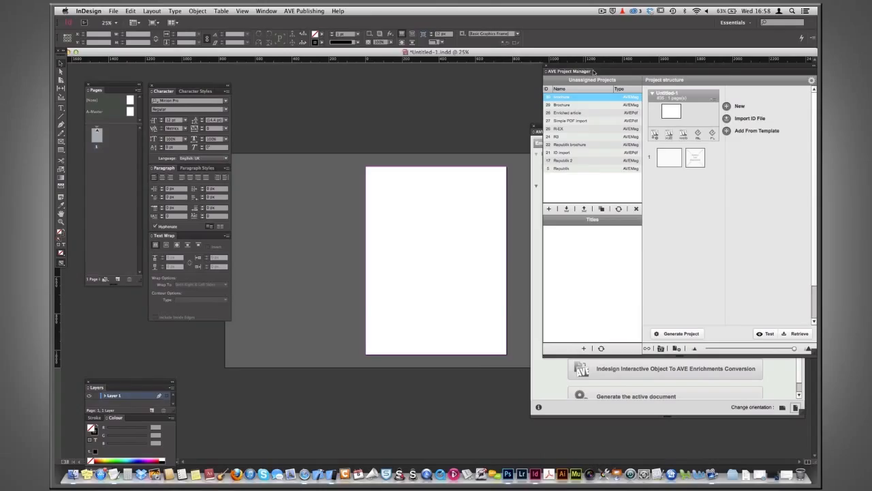
Draw a 768 × 1024 px rectangle covering the entire vertical page
left_click_drag(601, 65, 596, 77)
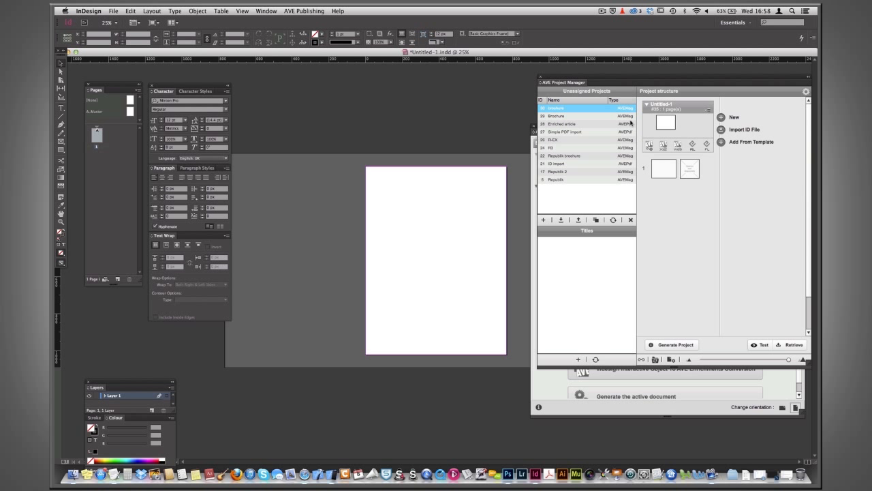
key("super+equal")
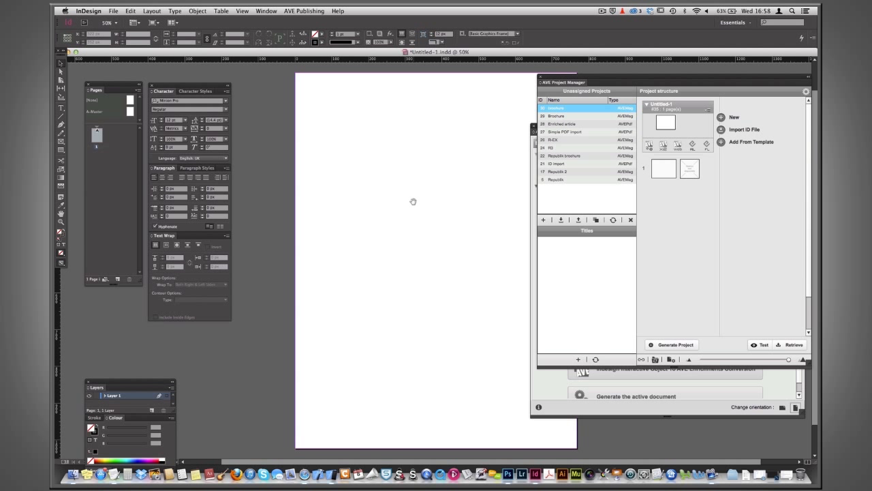
left_click_drag(413, 199, 320, 194)
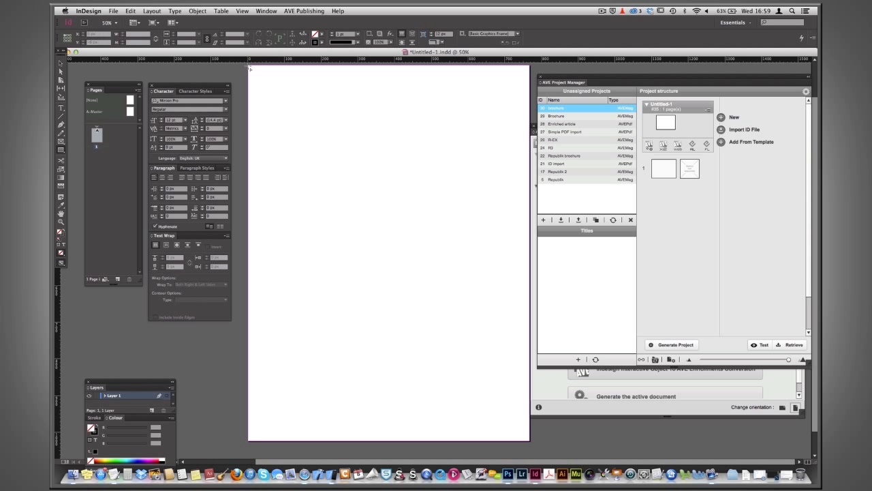
left_click_drag(250, 67, 529, 440)
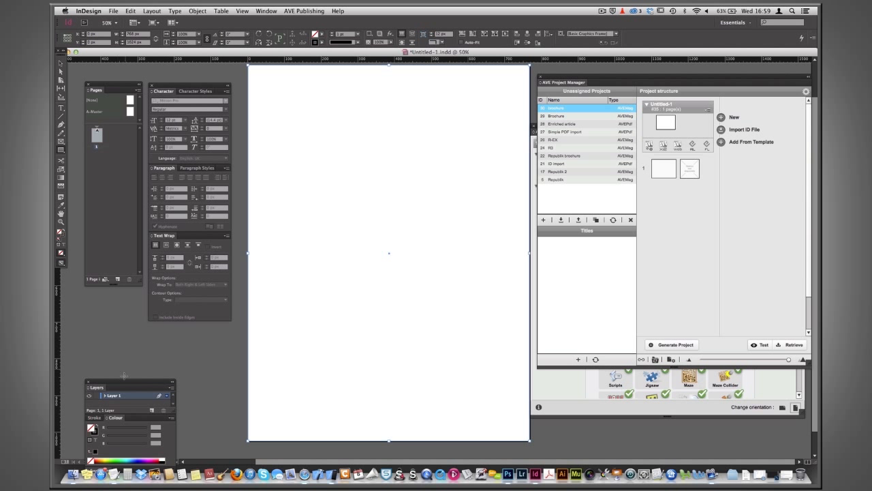
Fill the full-page rectangle with [Black] at a 70% tint and set its stroke to [None]
mouse_move(125, 382)
left_mouse_down()
mouse_move(114, 165)
mouse_move(113, 178)
left_mouse_up()
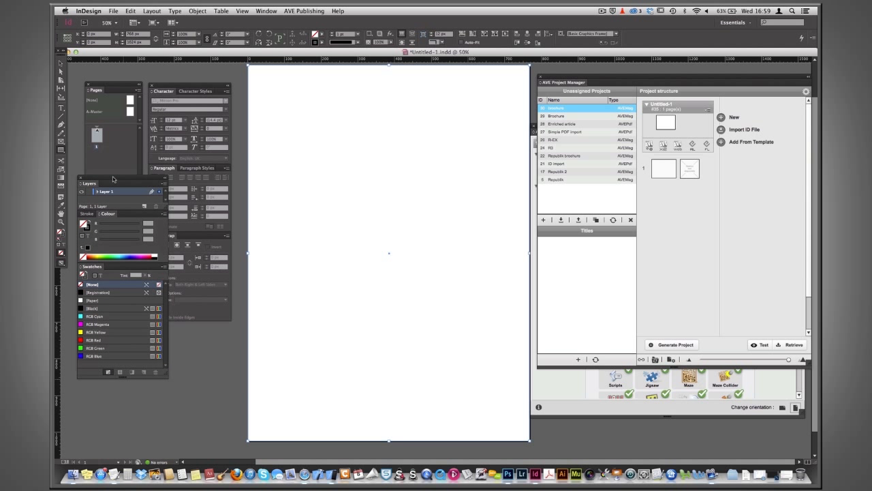
left_click(88, 308)
left_click(137, 275)
type("70")
key("Return")
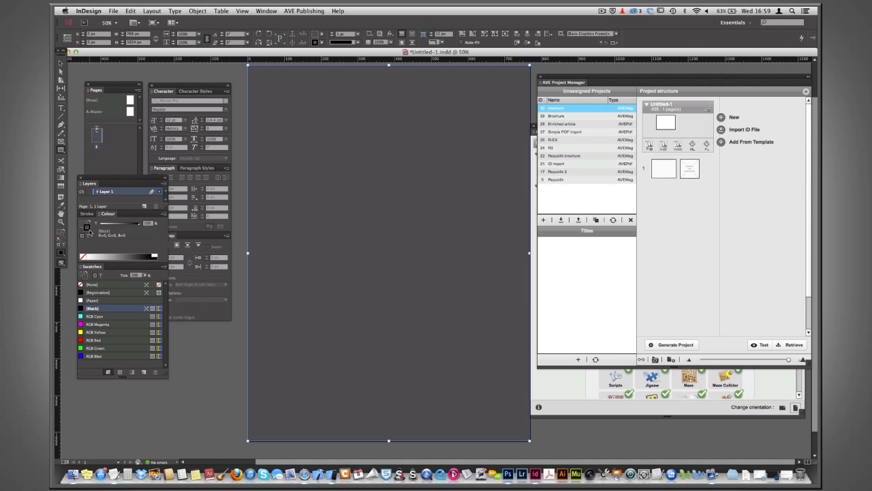
left_click(81, 284)
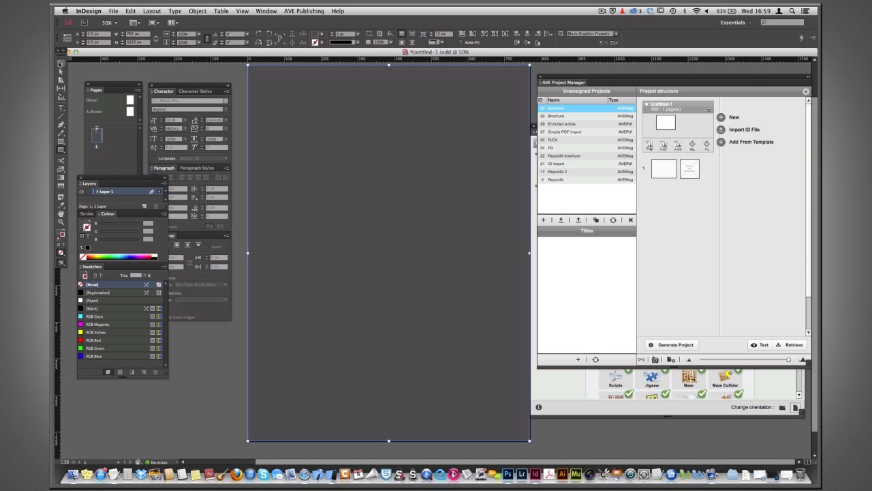
left_click(271, 149)
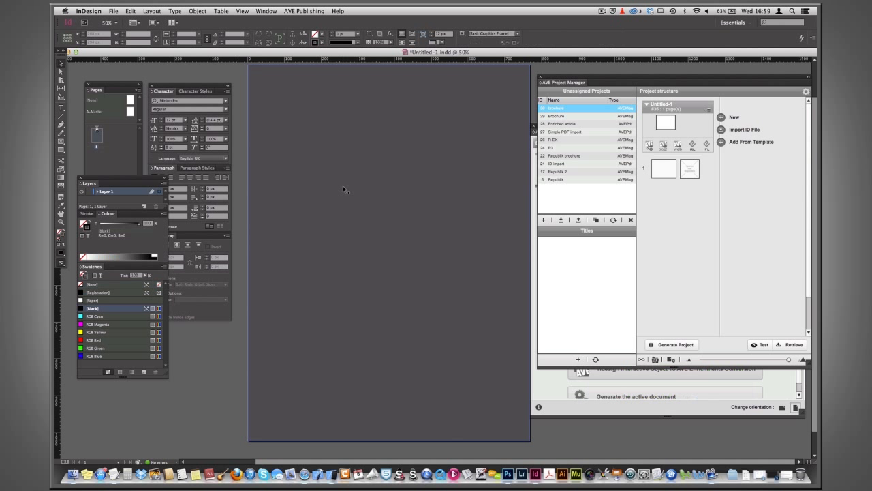
Switch the document layout to the horizontal orientation
key("super+minus")
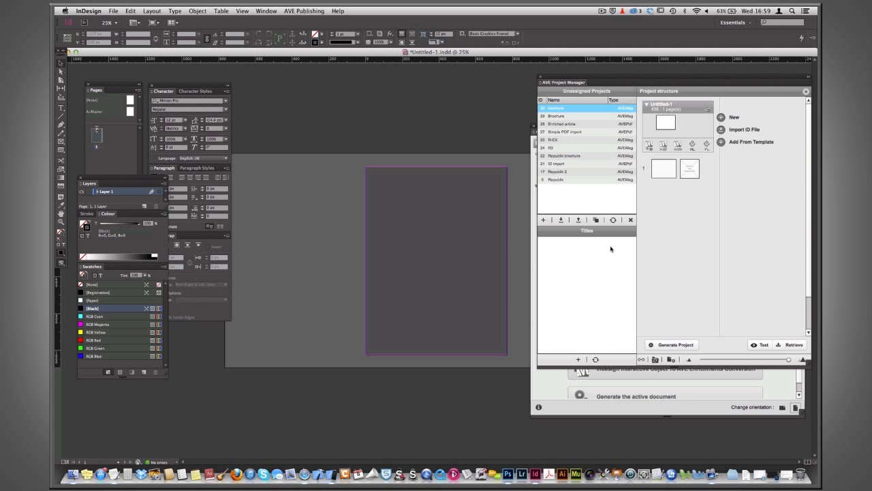
left_click(782, 408)
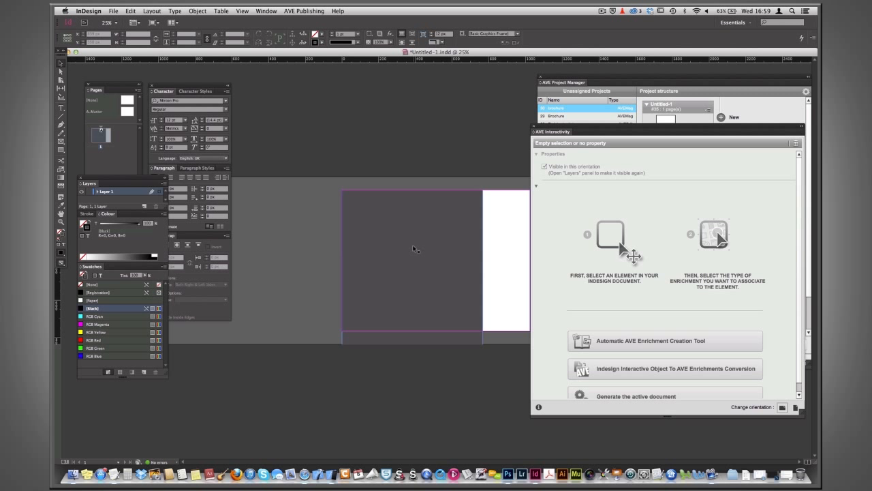
key("super+equal")
left_click_drag(448, 229, 404, 228)
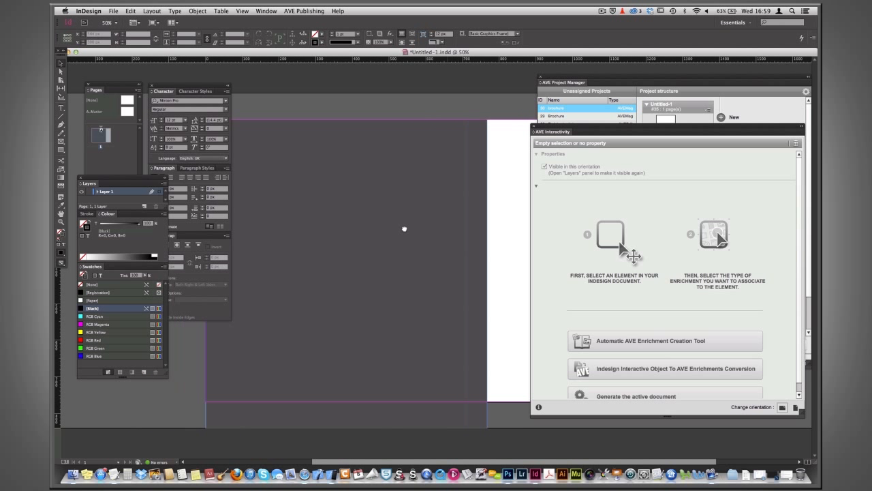
Resize the background rectangle to 1024 × 768 px and align it with the horizontal page's origin
left_click(374, 191)
triple_click(132, 34)
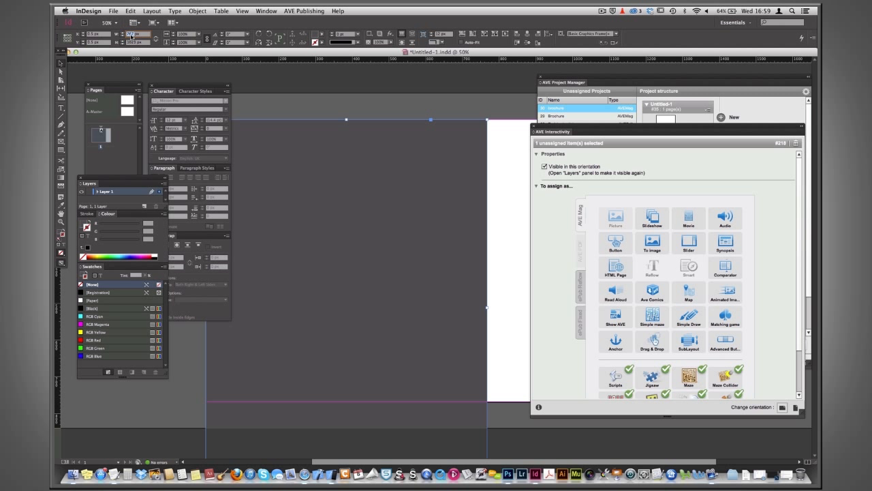
key("Tab")
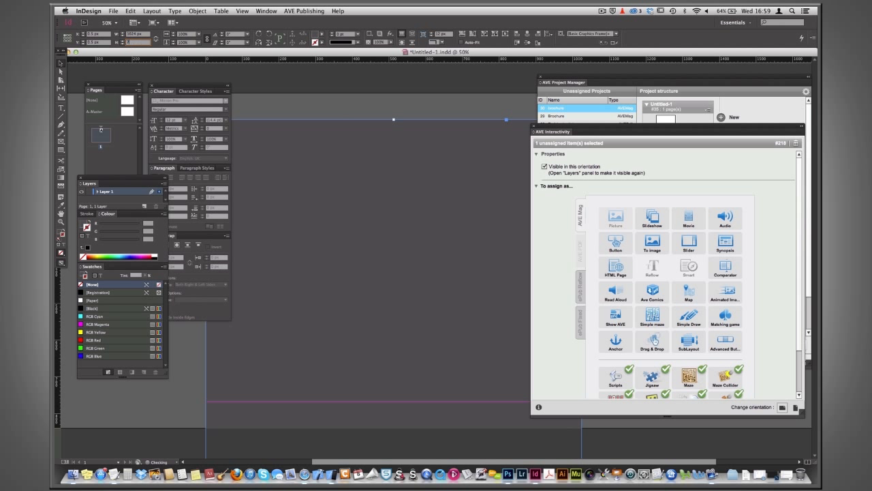
key("Return")
key("super+minus")
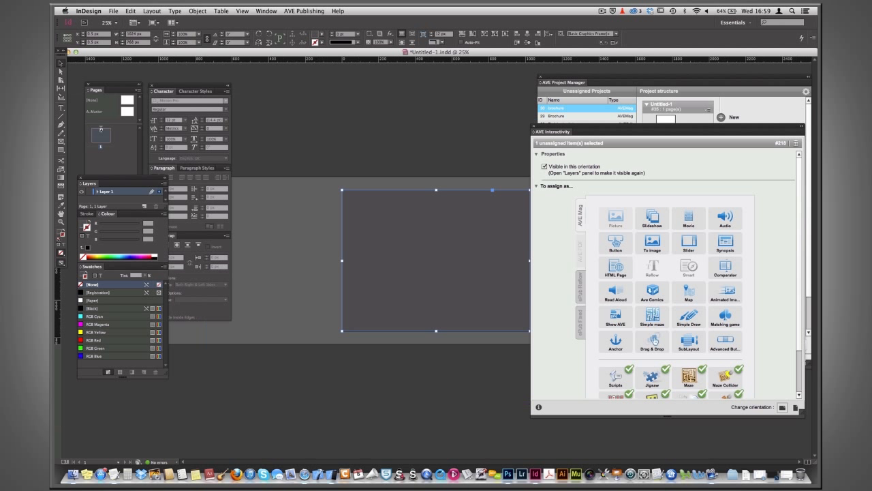
left_click_drag(573, 128, 602, 129)
mouse_move(442, 212)
left_mouse_down()
mouse_move(462, 247)
mouse_move(440, 229)
mouse_move(442, 211)
left_mouse_up()
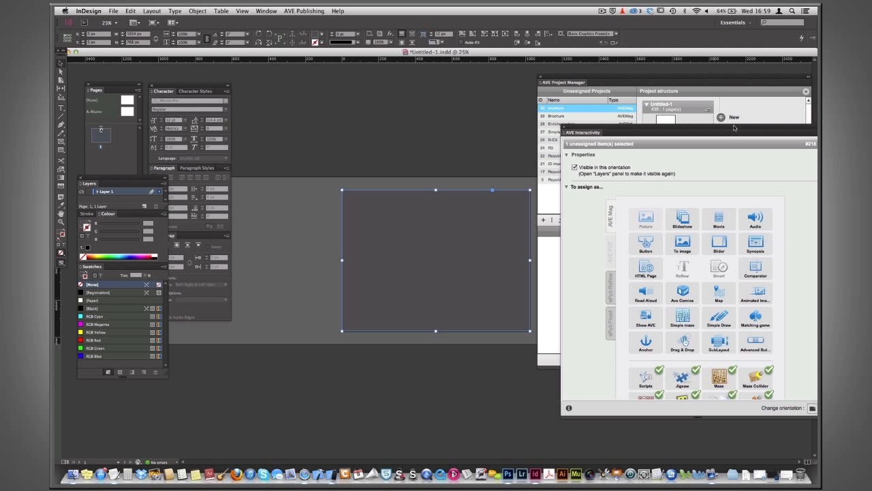
Return the document to the vertical orientation and deselect the background rectangle
left_click_drag(714, 124, 701, 109)
left_click(811, 394)
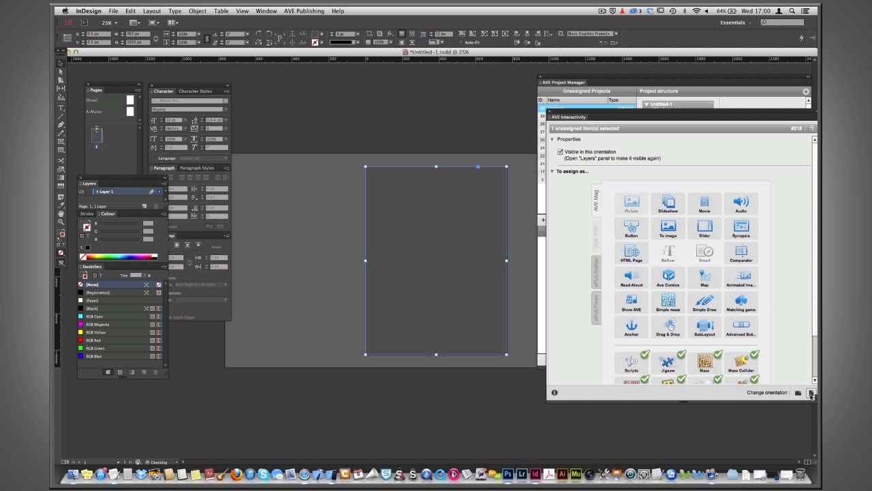
left_click(315, 252)
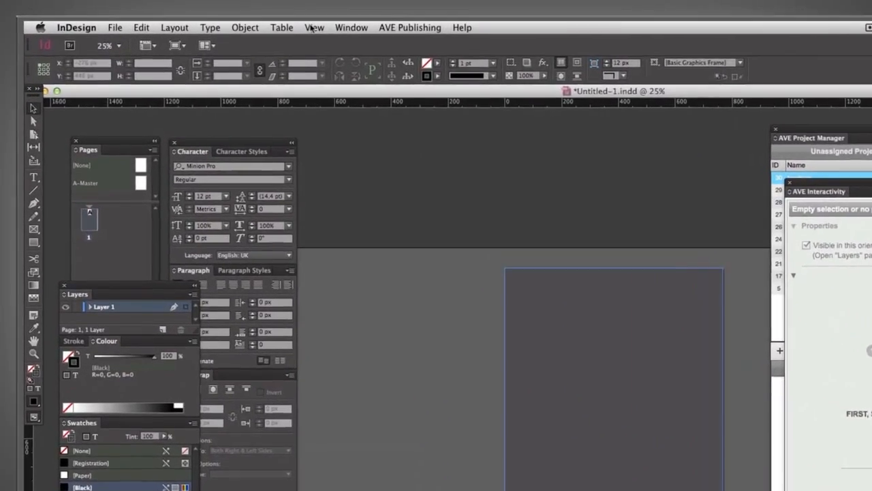
Hide the frame edges in the document
left_click(242, 11)
mouse_move(388, 291)
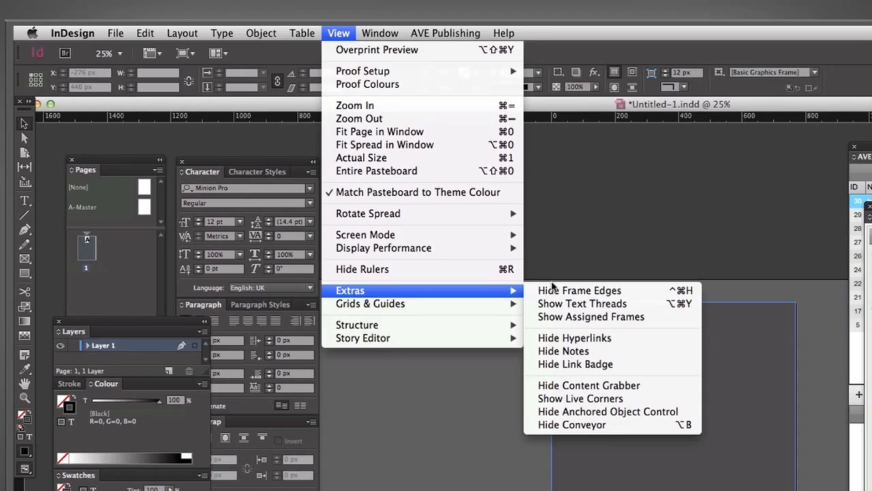
left_click(554, 291)
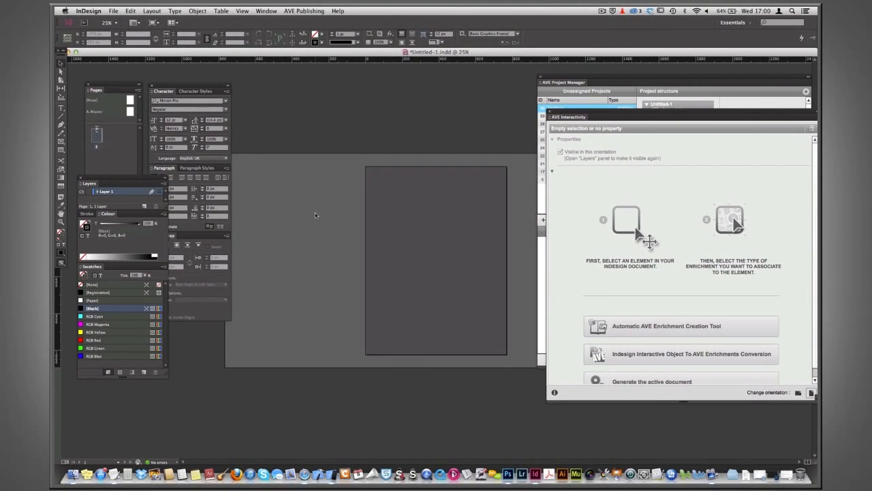
Draw an empty rectangular frame about 384 × 483 px in the middle of the vertical page
left_click(61, 142)
left_click_drag(393, 199, 464, 288)
left_click(60, 63)
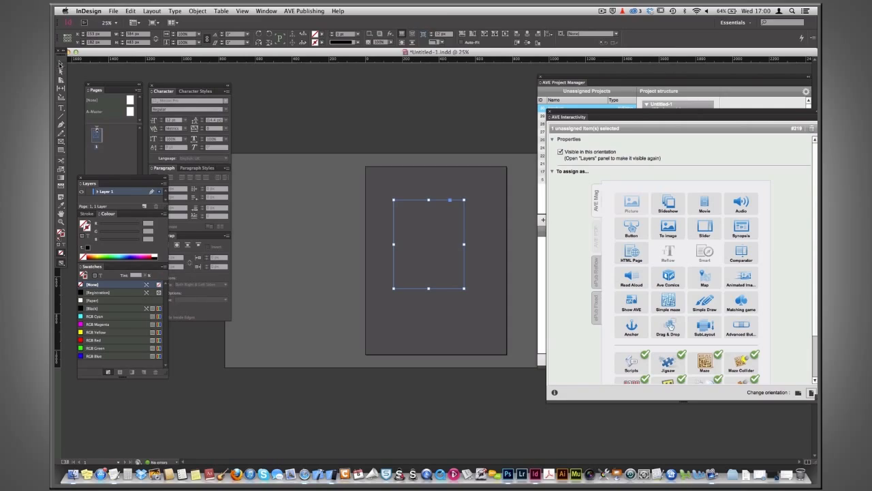
Place republik_logo_sq.jpg into the frame, with the frame trimmed to the image's height and centred horizontally on the page
key("super+d")
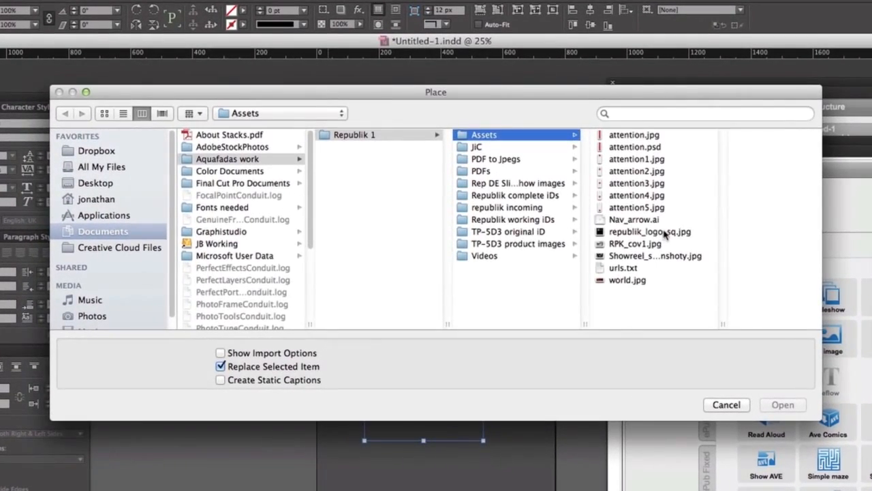
left_click(647, 217)
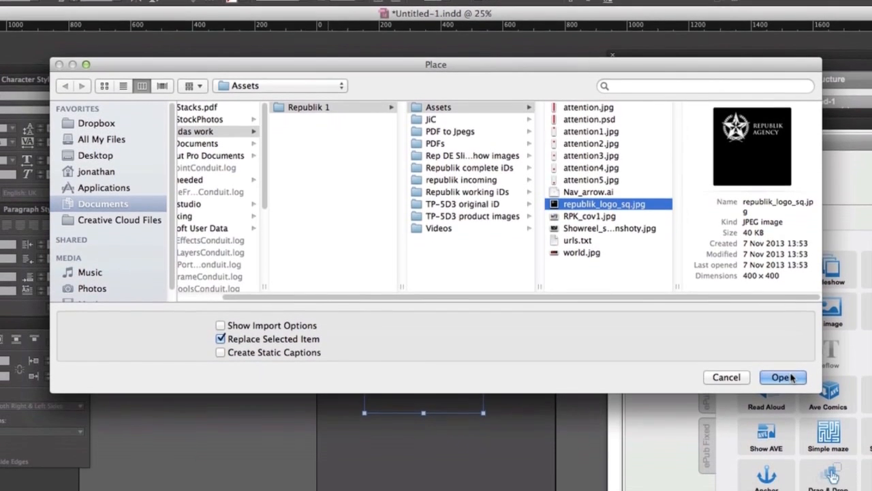
left_click(782, 406)
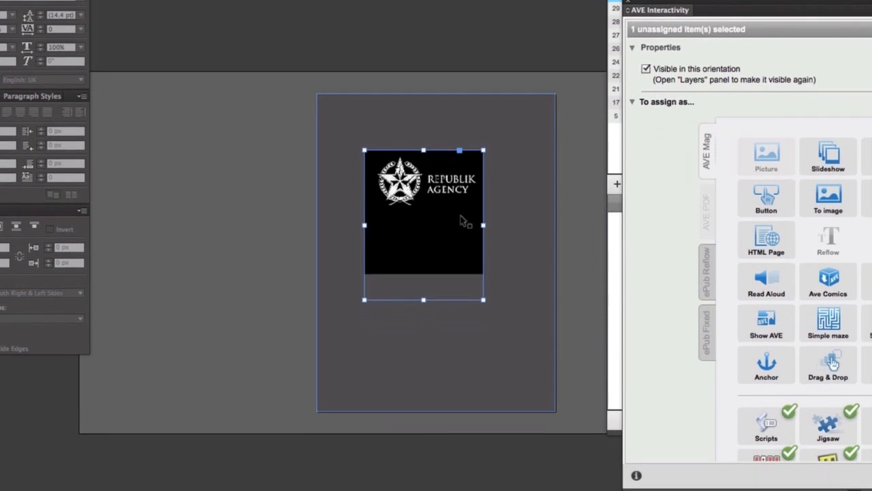
left_click_drag(422, 290, 453, 253)
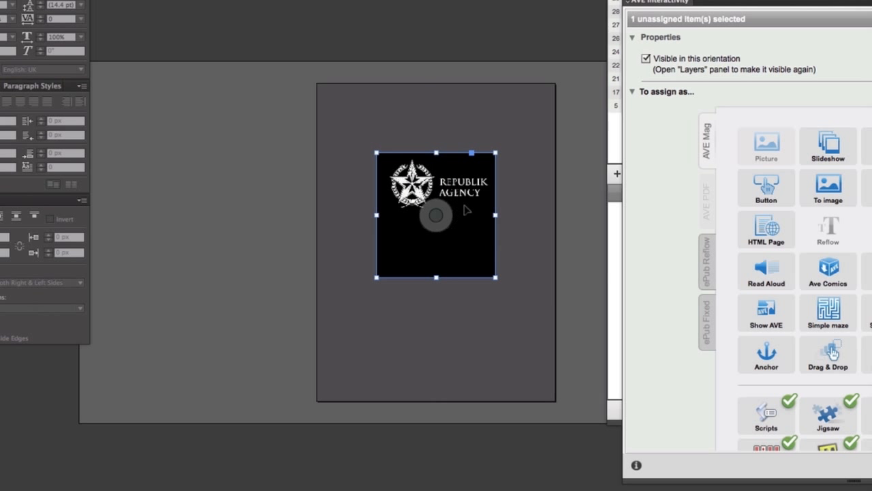
Move the Republik Agency logo up on the vertical page, keeping it centred horizontally, and deselect it
left_click_drag(464, 207, 435, 193)
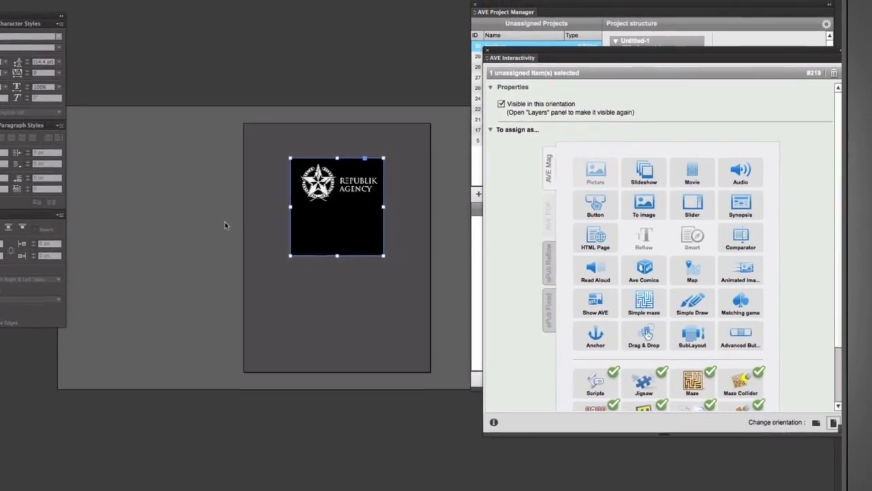
left_click(224, 222)
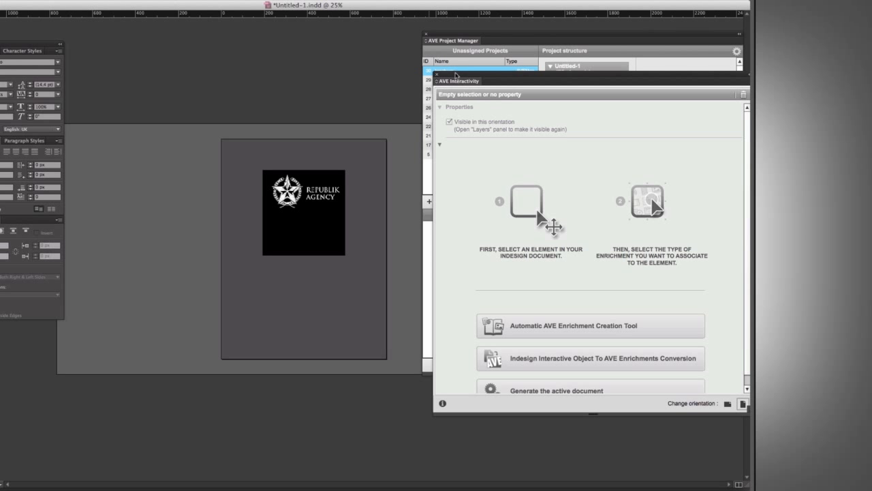
Arrange the AVE Project Manager and AVE Interactivity panels clear of the page, with AVE Interactivity in front
left_click_drag(457, 76, 517, 116)
left_click_drag(512, 36, 613, 39)
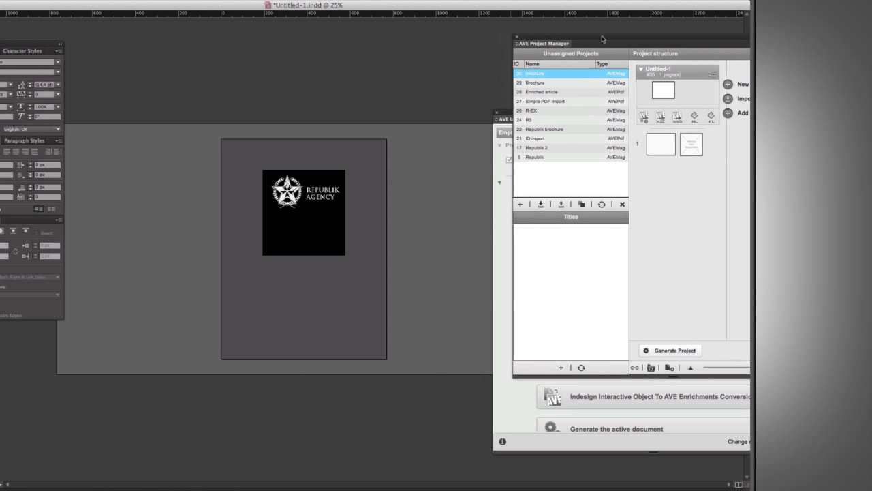
left_click(507, 373)
left_click_drag(556, 115, 536, 96)
key("super+equal")
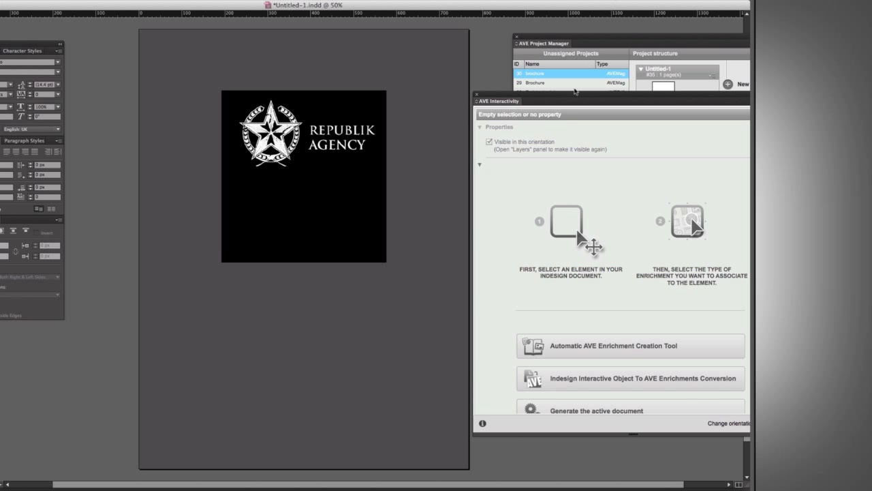
Change the document to the horizontal orientation, centre the logo on the page and deselect it
left_click_drag(562, 98, 513, 102)
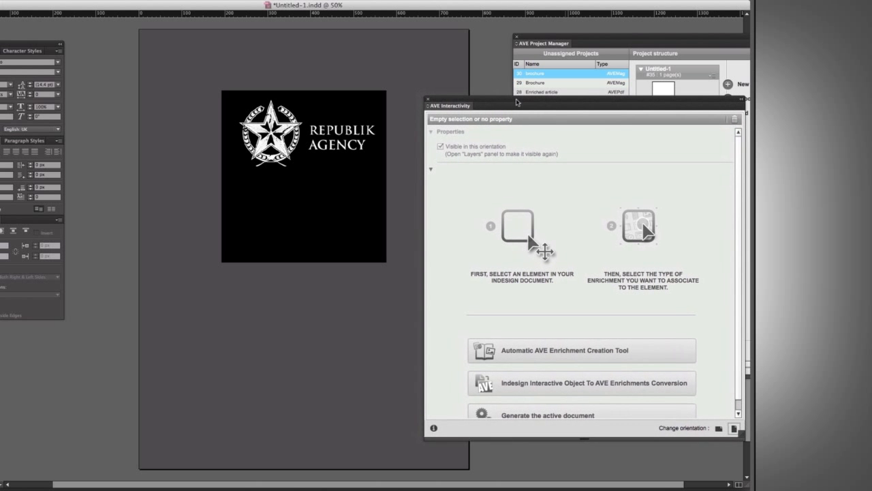
left_click(719, 428)
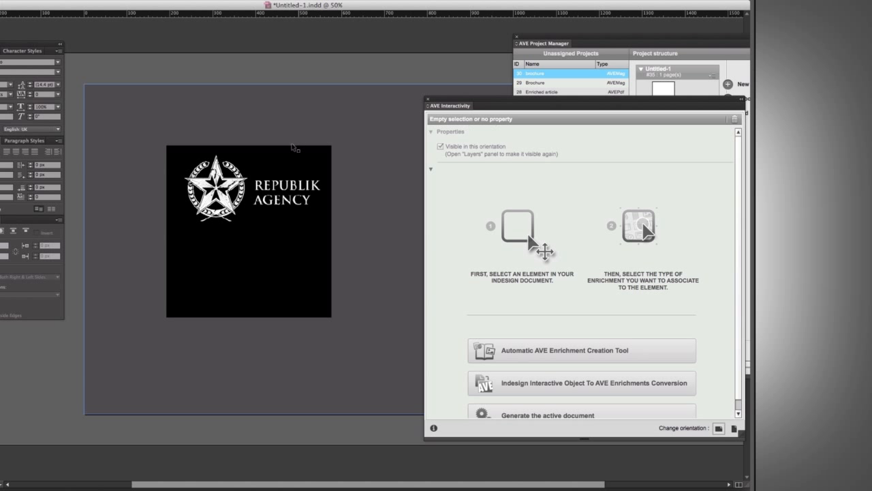
left_click_drag(304, 165, 323, 169)
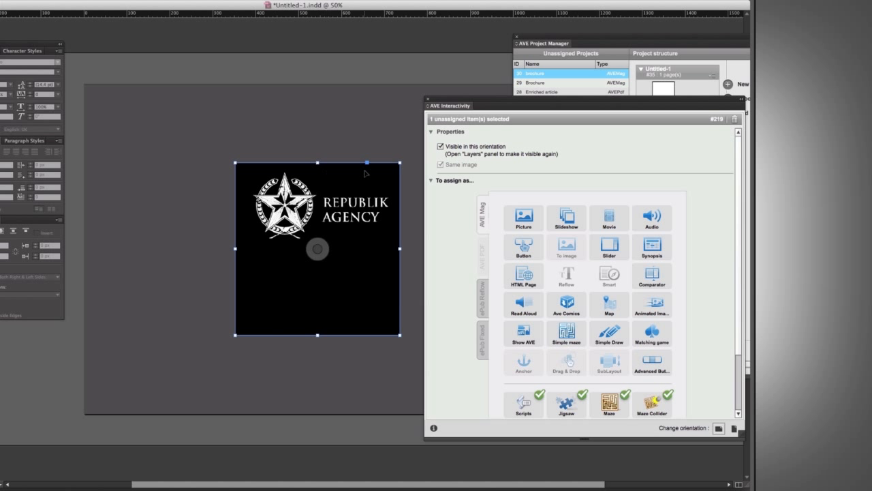
key("super+minus")
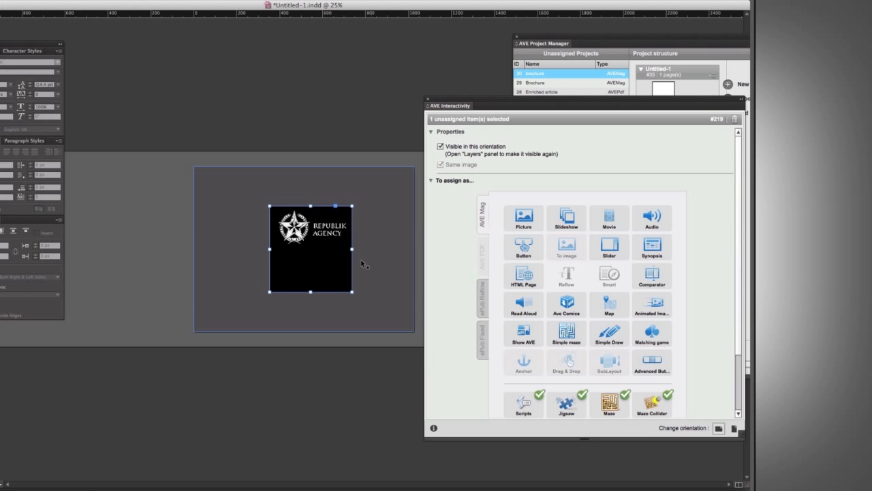
left_click_drag(334, 273, 323, 276)
left_click(227, 187)
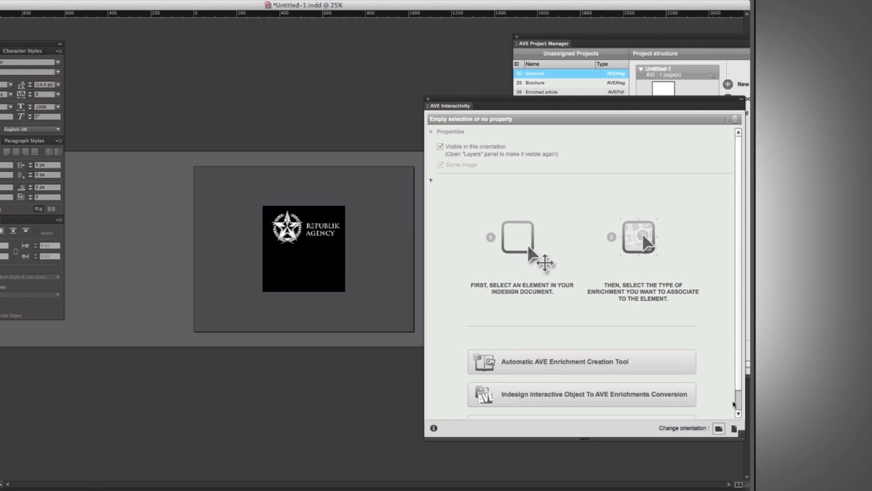
In the vertical orientation, draw a wide empty rectangular frame in the blank black area below the logo artwork
left_click(735, 430)
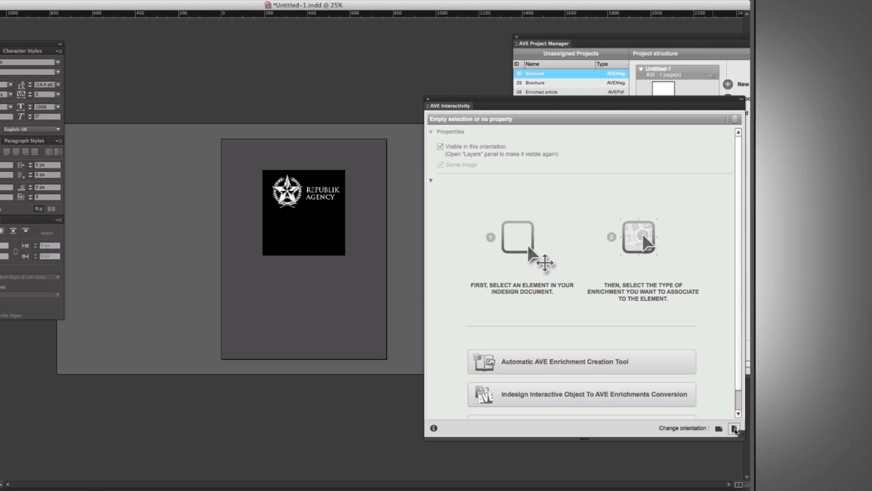
key("super+equal")
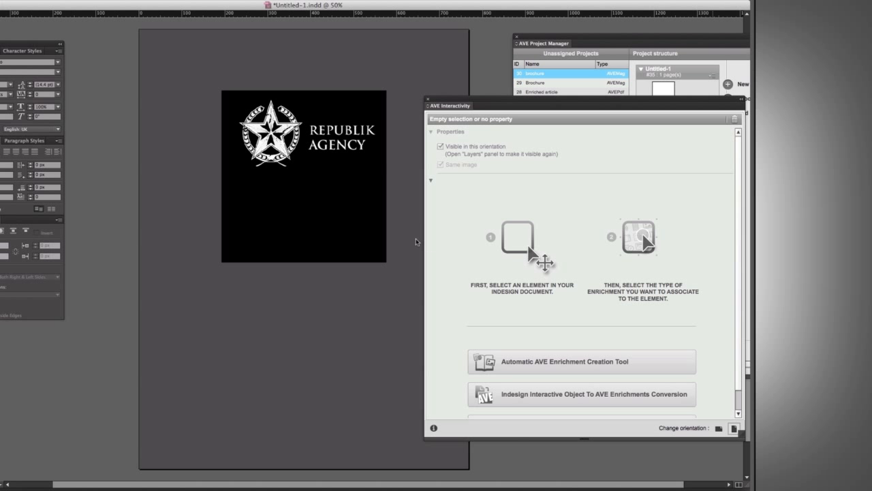
left_click_drag(300, 261, 298, 263)
key("super+equal")
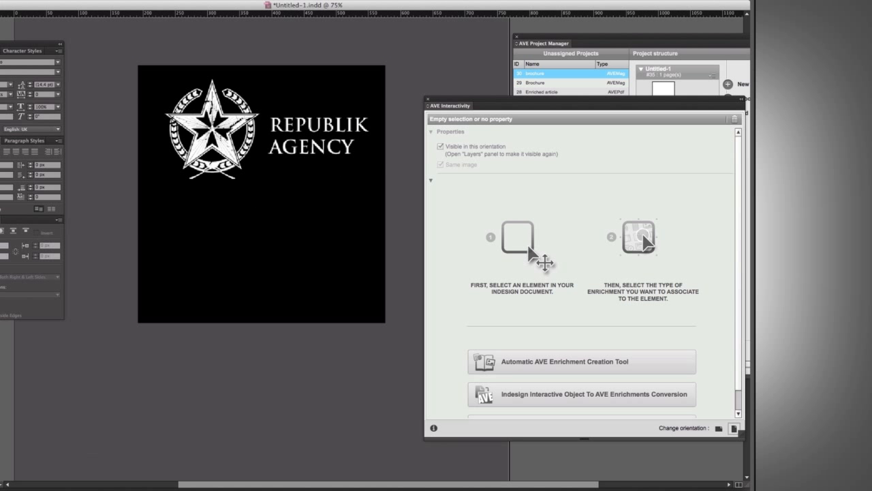
left_click_drag(154, 202, 371, 307)
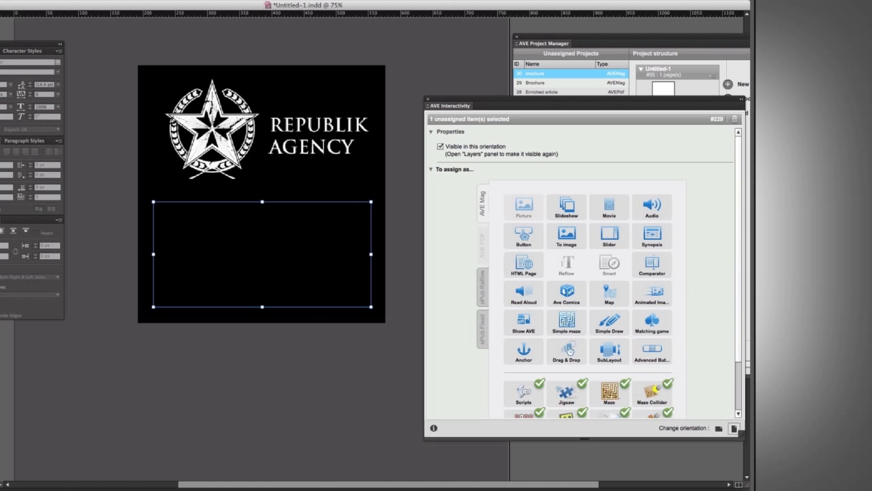
Place Showreel_screenshoty.jpg from the Assets folder into the new frame and make it fill the frame proportionally
key("super+d")
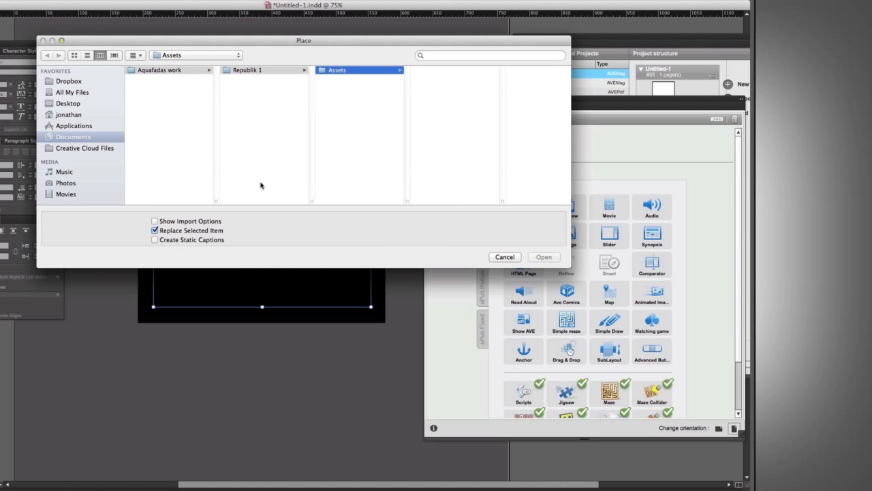
left_click(476, 154)
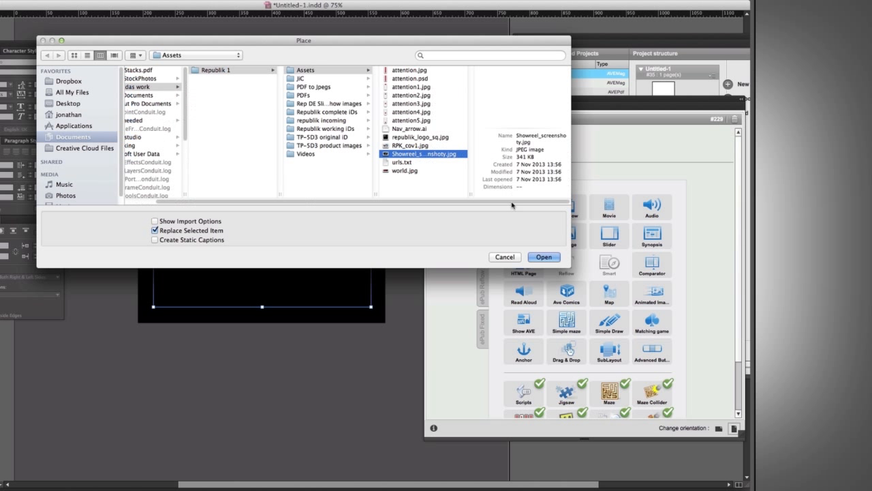
left_click(544, 257)
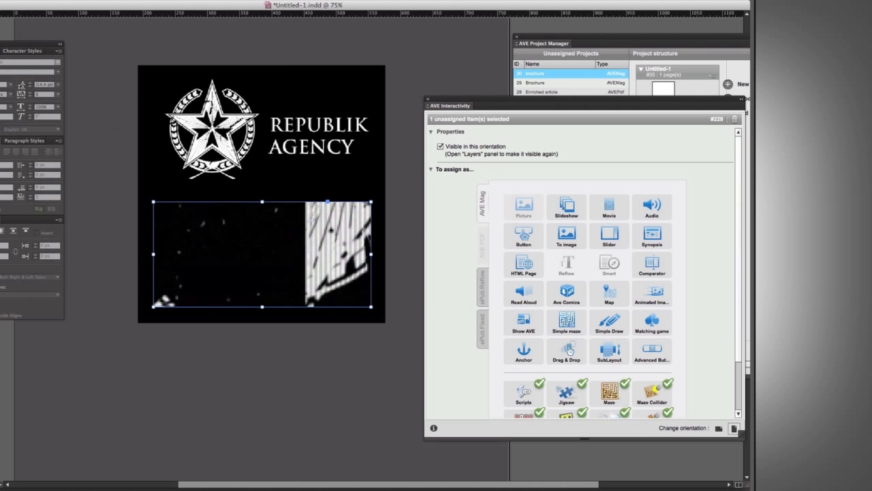
key("alt+shift+super+c")
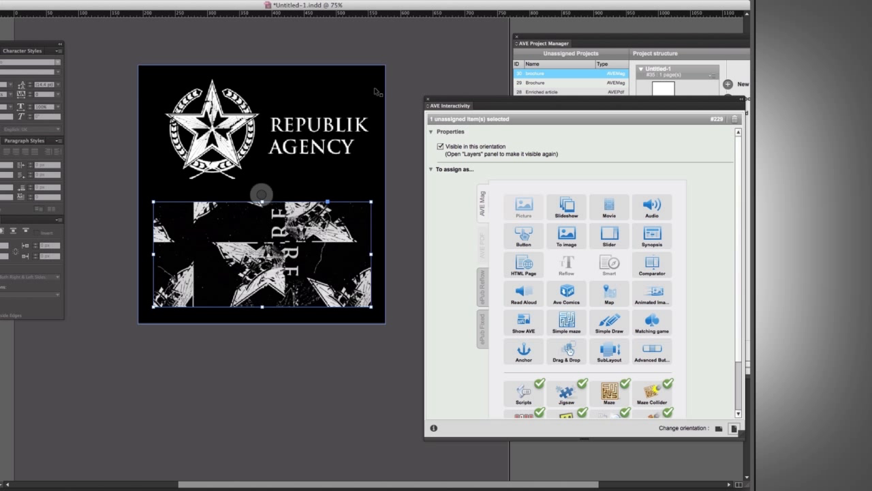
Assign the showreel screenshot frame as a Movie enrichment
left_click(413, 99)
left_click(262, 231)
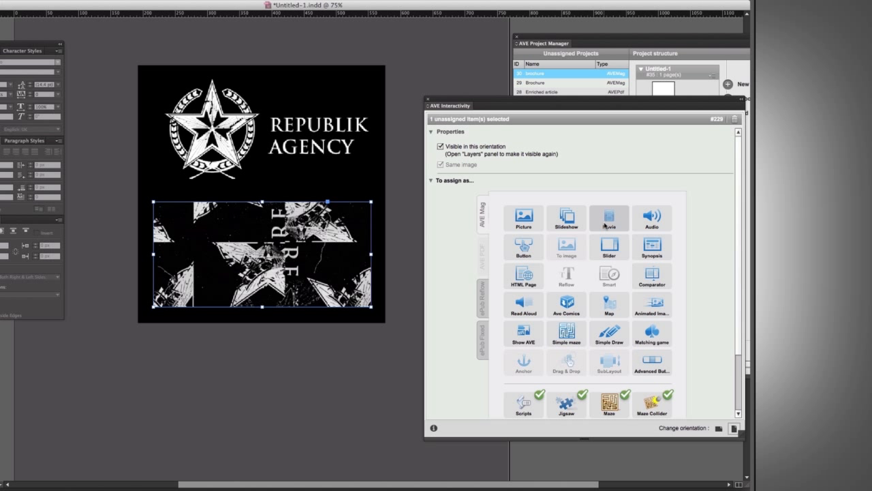
left_click(604, 225)
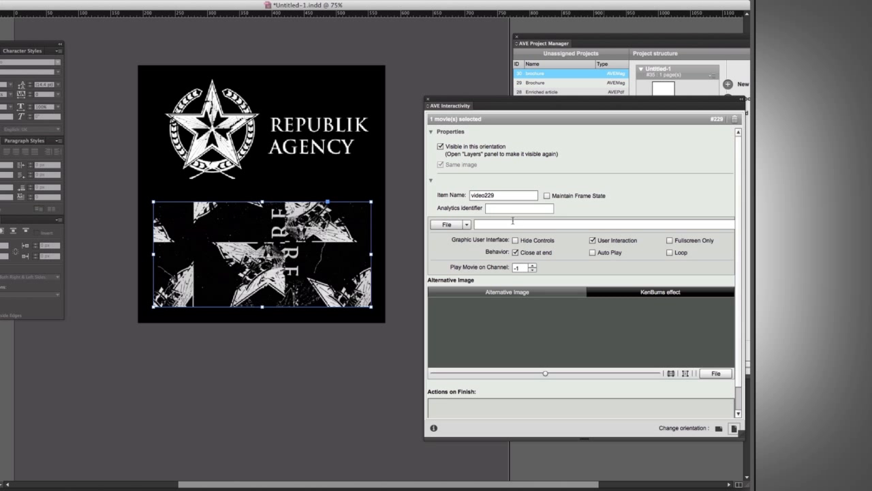
Link the movie to 120221_REPUBLIK_SHOWREEL.mp4 from the Videos folder, with Auto Play and Hide Controls enabled and User Interaction disabled
left_click(447, 224)
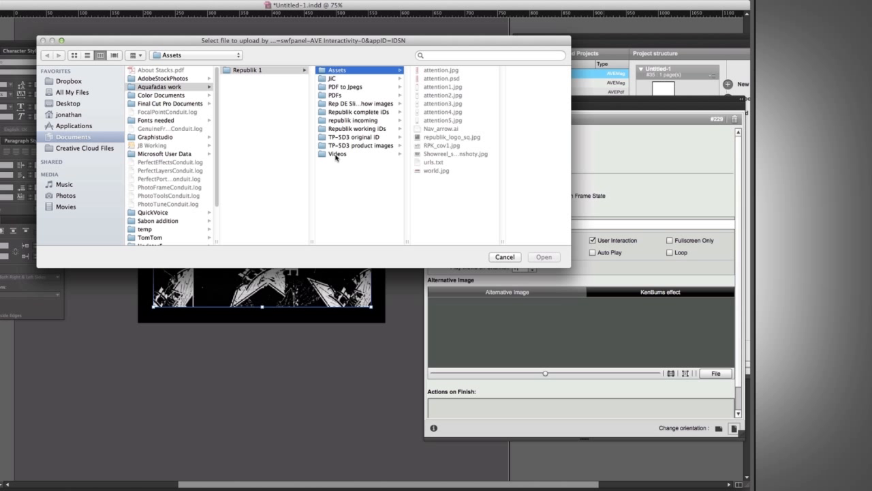
left_click(335, 154)
left_click_drag(501, 244, 540, 243)
left_click(465, 71)
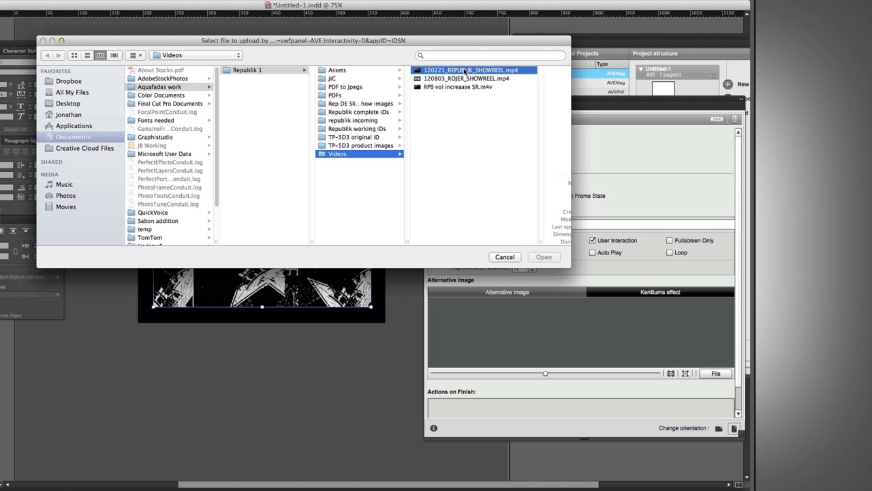
left_click(543, 257)
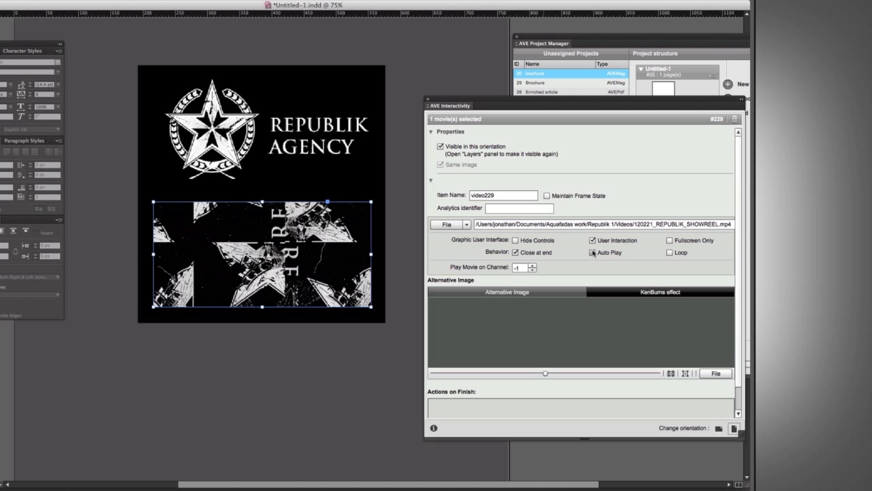
left_click(592, 252)
In the horizontal orientation, position the movie centrally in the black area below the logo artwork, and return to the vertical orientation
left_click(718, 429)
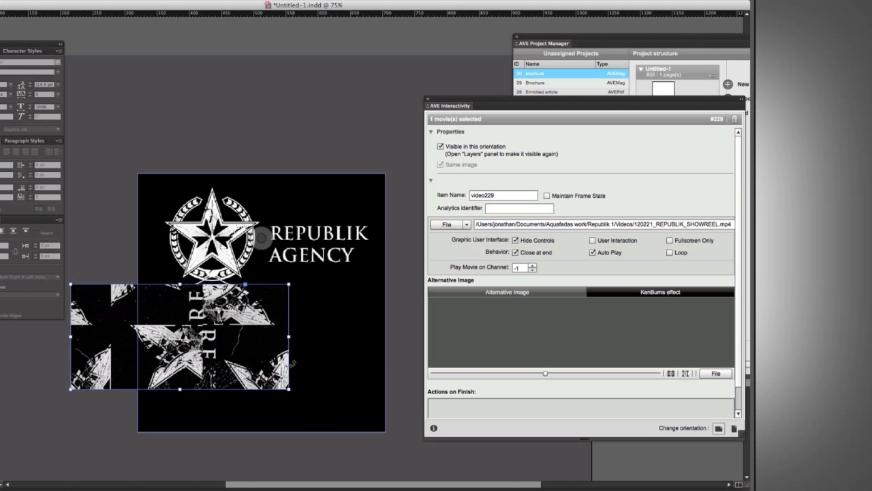
left_click_drag(285, 363, 366, 387)
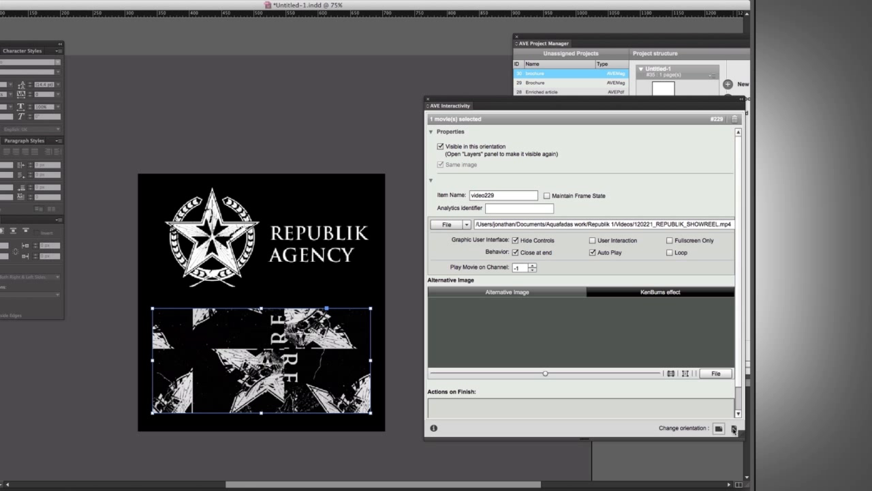
left_click(734, 428)
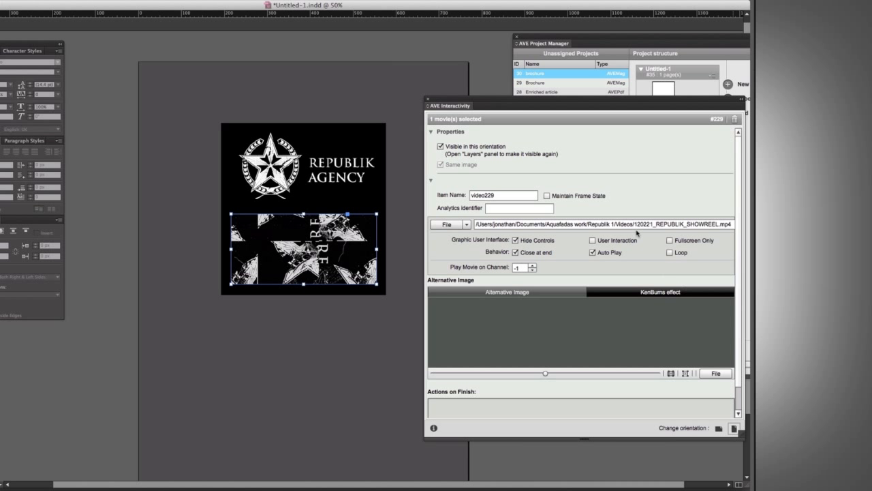
left_click_drag(497, 101, 551, 109)
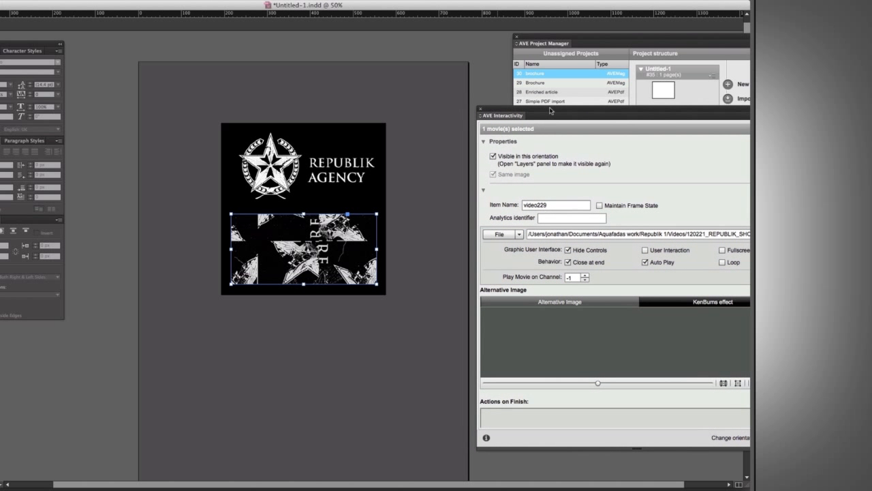
left_click(485, 79)
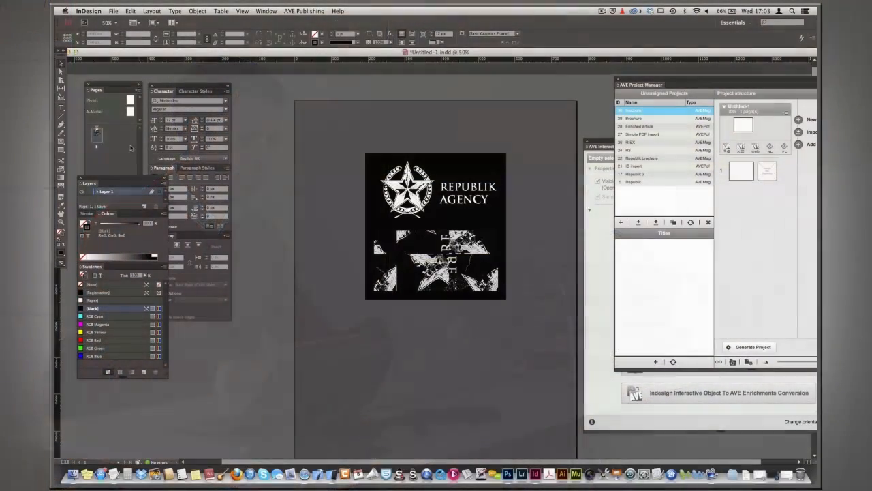
Add a second page based on A-Master after page 1
left_click(124, 148)
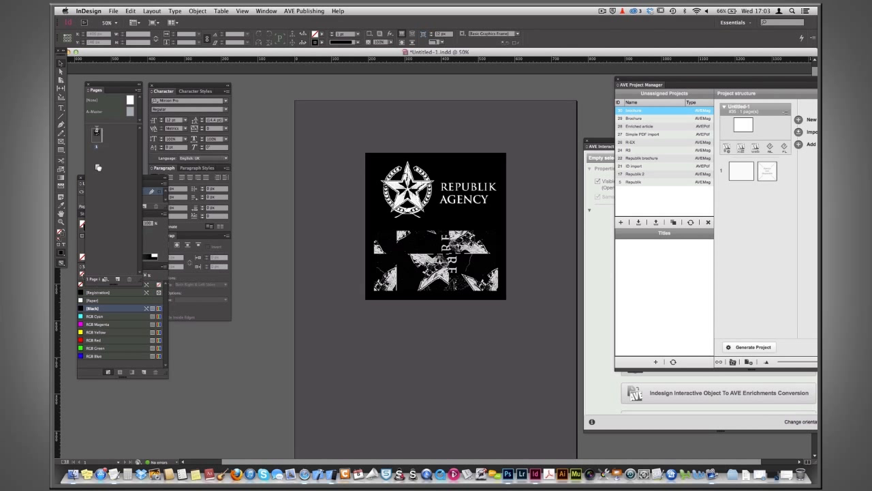
left_click_drag(97, 162, 100, 163)
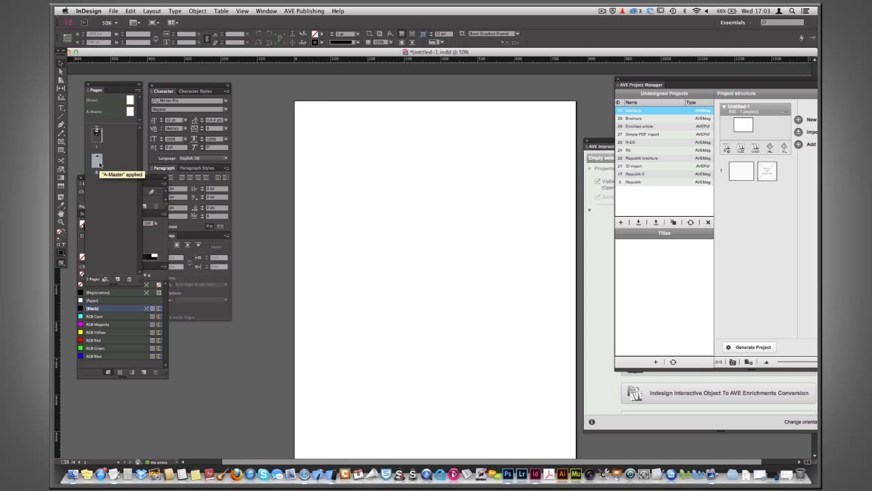
Duplicate the dark background rectangle from page 1 onto page 2 so that it covers the page
key("super+minus")
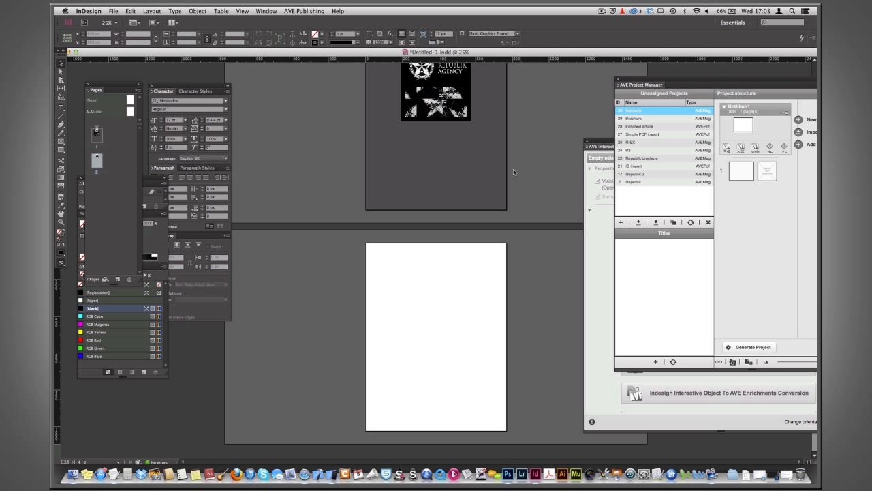
left_click(490, 205)
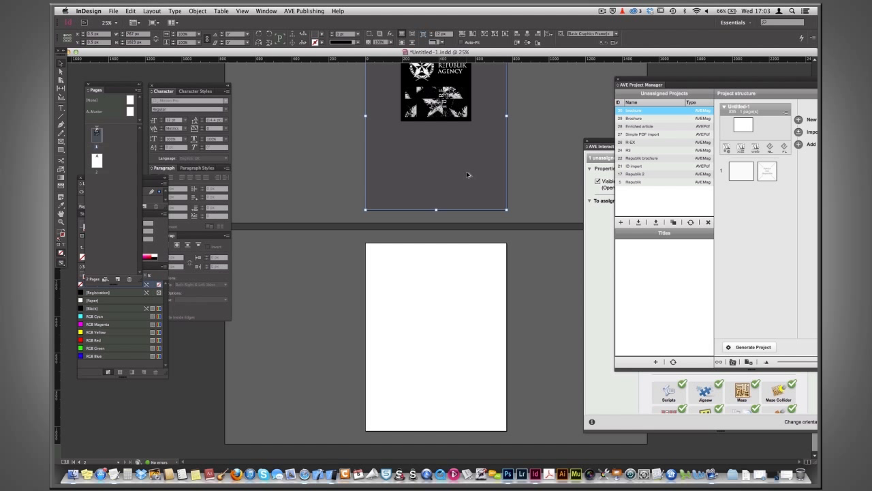
left_click_drag(468, 183, 468, 400)
left_click(555, 298)
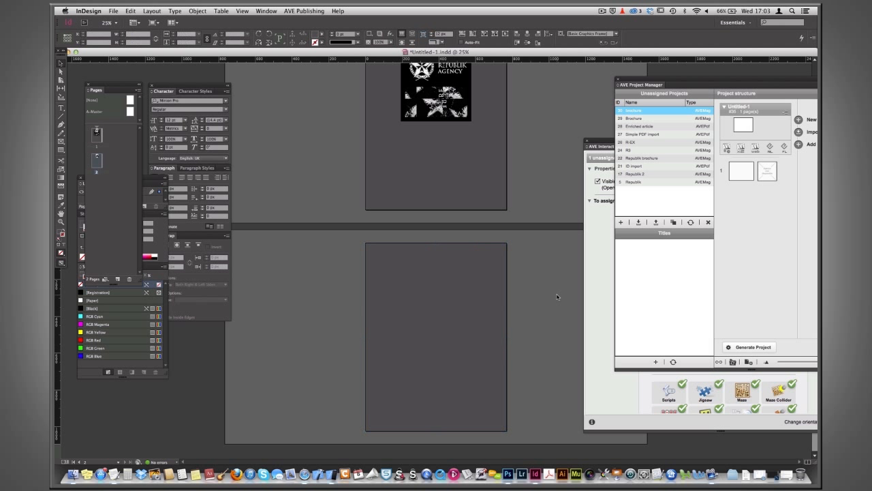
Draw a frame about 672 × 426 px across the upper part of page 2 and place RPK_cov1.jpg from the Assets folder in it
mouse_move(531, 166)
left_mouse_down()
mouse_move(529, 229)
mouse_move(532, 167)
left_mouse_up()
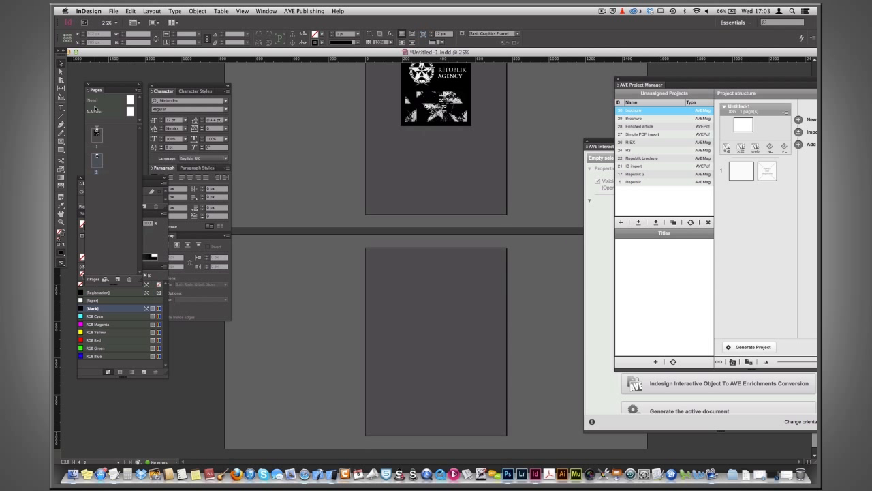
left_click(60, 143)
mouse_move(375, 257)
left_mouse_down()
mouse_move(457, 324)
mouse_move(499, 335)
left_mouse_up()
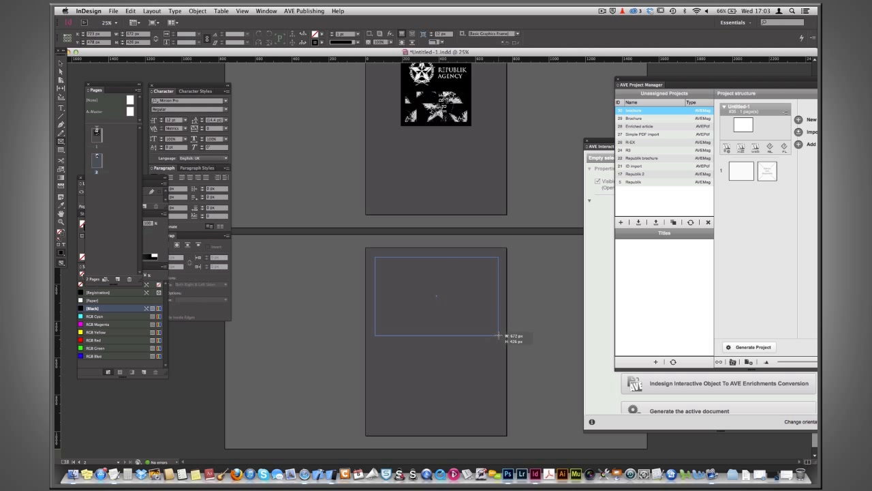
key("super+d")
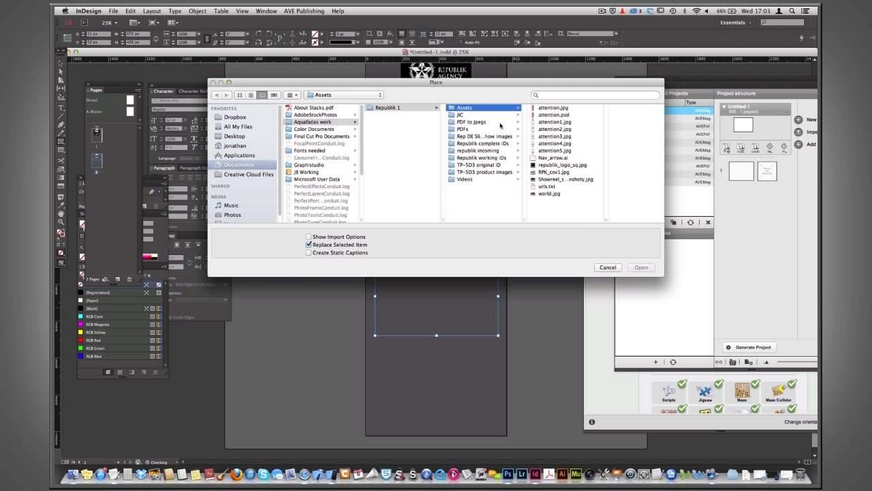
left_click(558, 173)
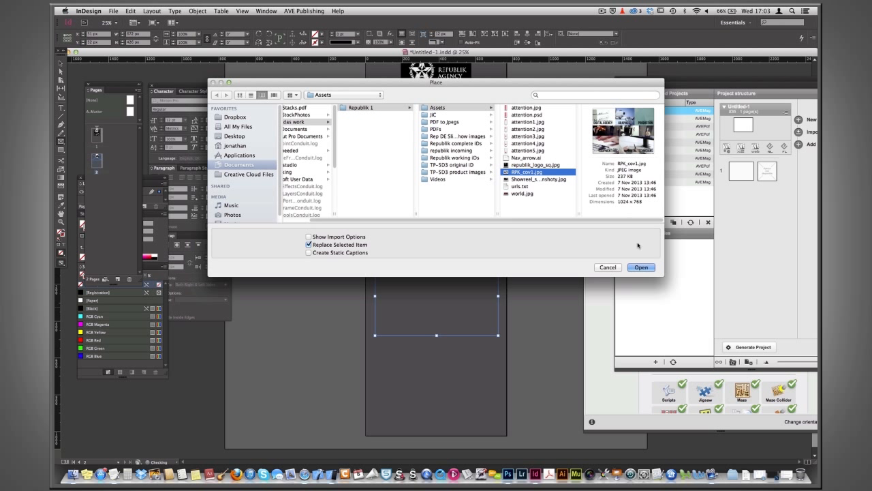
left_click(639, 267)
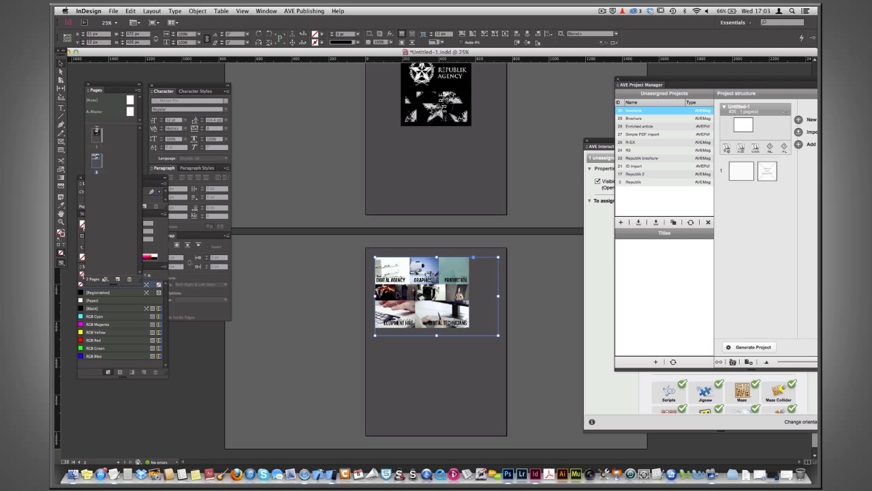
Fill the frame proportionally with the placed image and extend the frame's lower edge to include the full picture
left_click(435, 294)
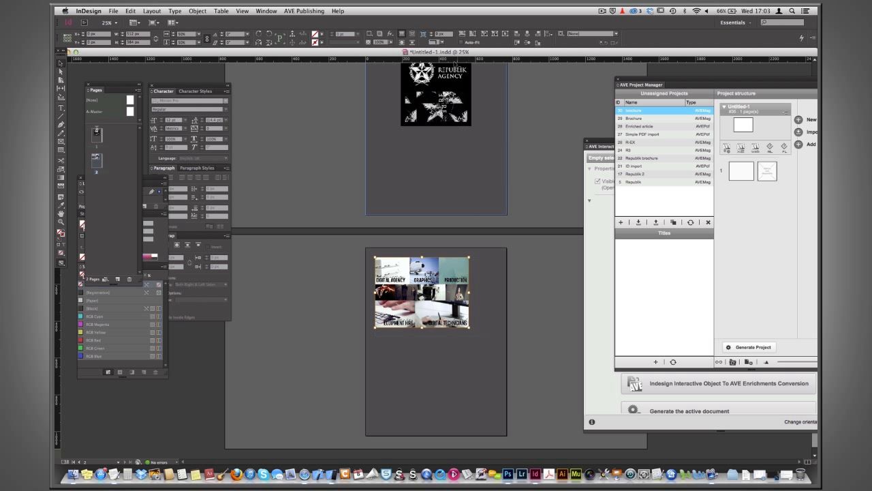
left_click(462, 34)
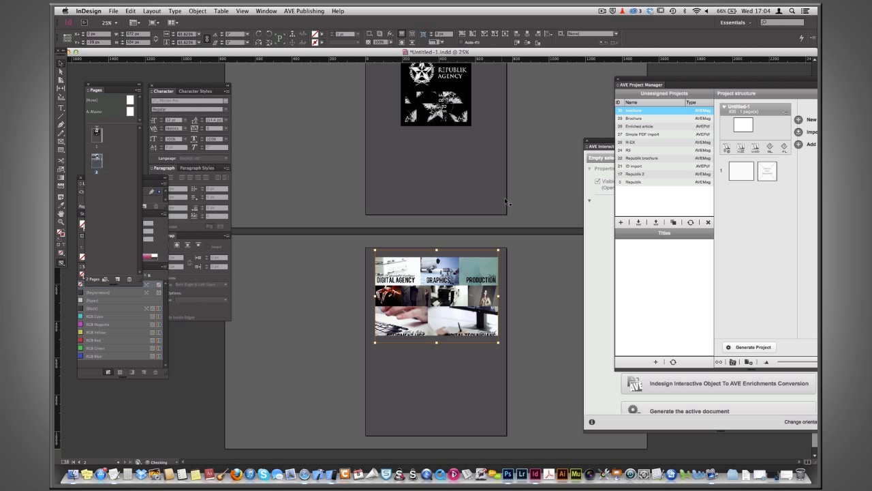
left_click(538, 314)
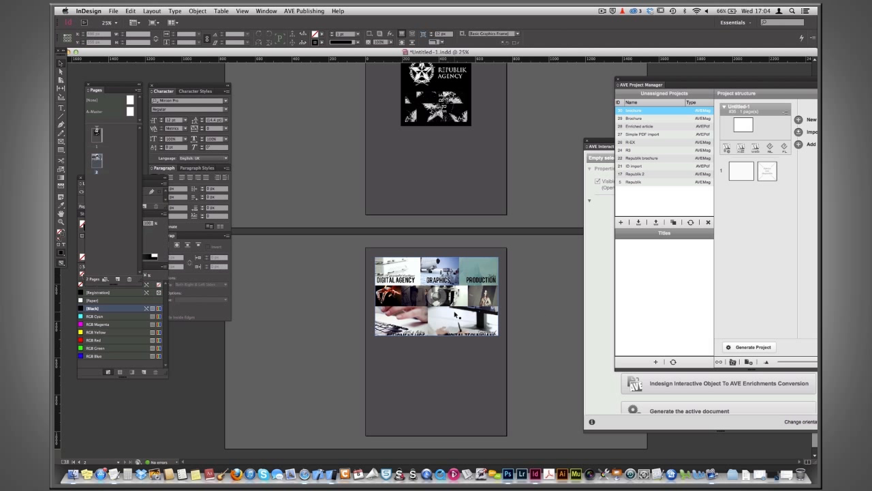
left_click(455, 313)
left_click_drag(436, 345, 437, 343)
left_click(535, 310)
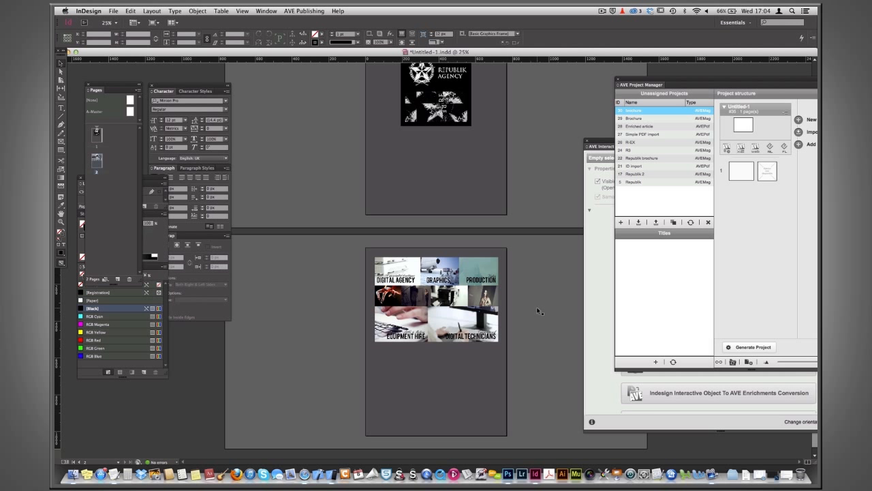
key("super+equal")
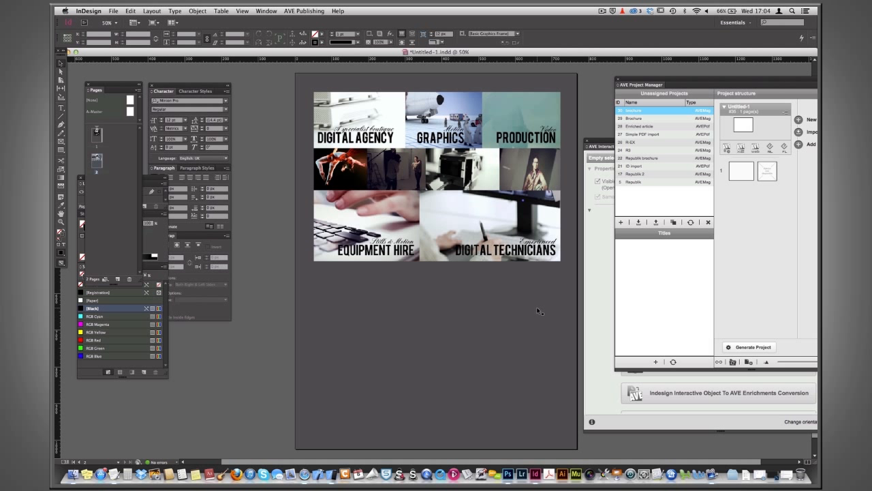
In the horizontal orientation, move the services image to the centre of page 2
left_click(733, 421)
left_click_drag(733, 145, 680, 146)
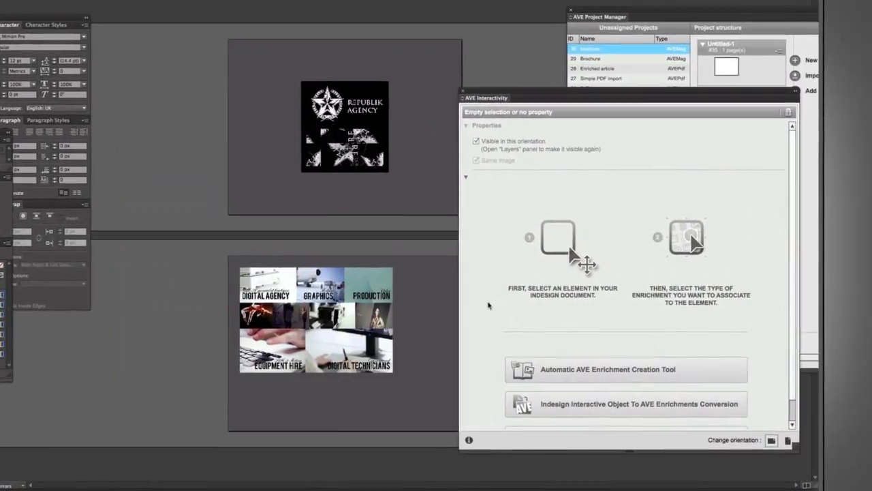
left_click_drag(306, 292, 340, 316)
left_click_drag(280, 310, 313, 335)
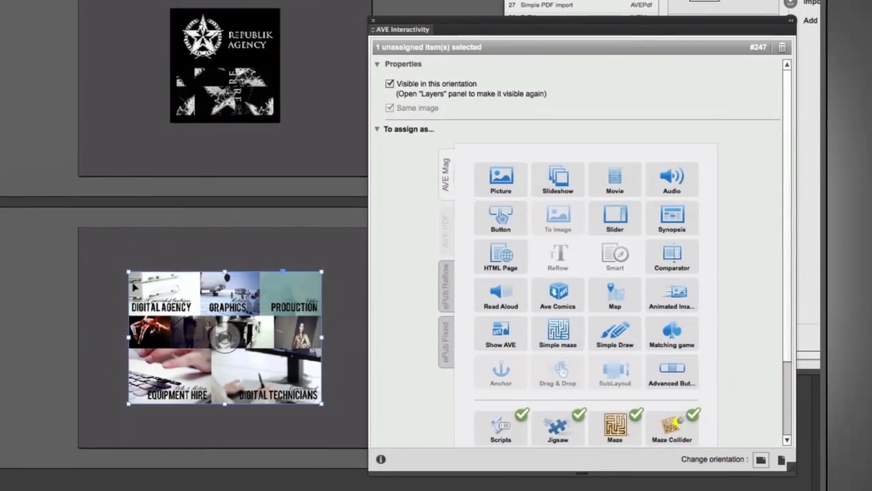
left_click(52, 301)
Draw a frame exactly over the camera tile in the middle row of the image and align its upper edge
key("super+equal")
key("super+equal")
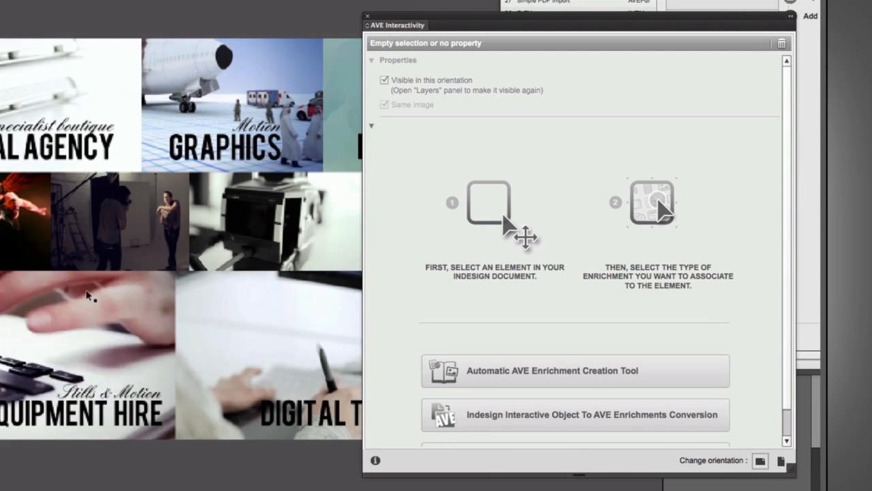
left_click_drag(274, 289, 130, 296)
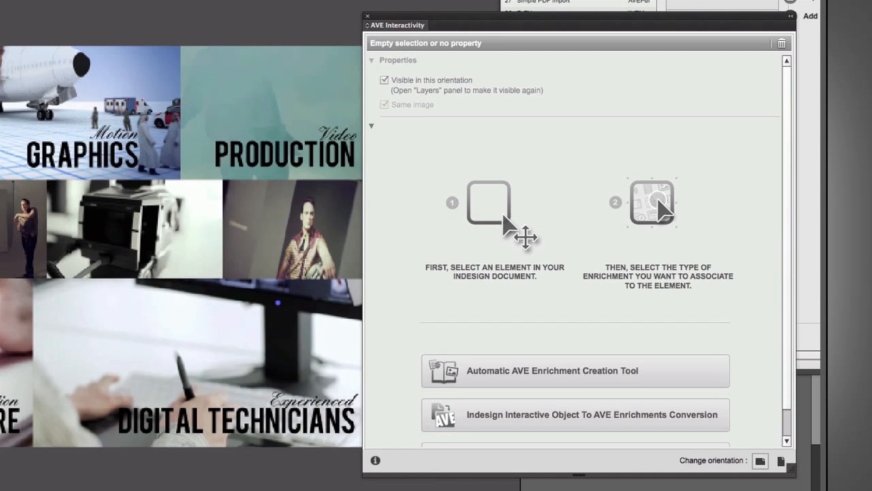
left_click_drag(46, 179, 224, 279)
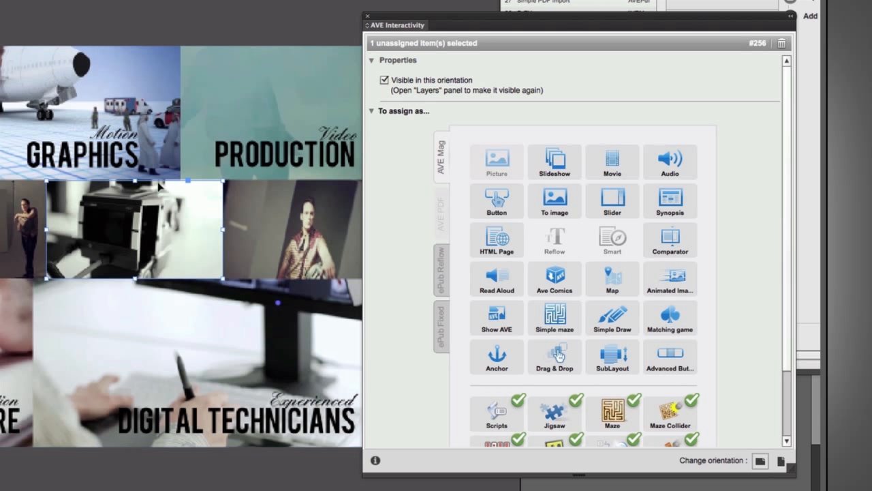
left_click_drag(135, 178, 136, 179)
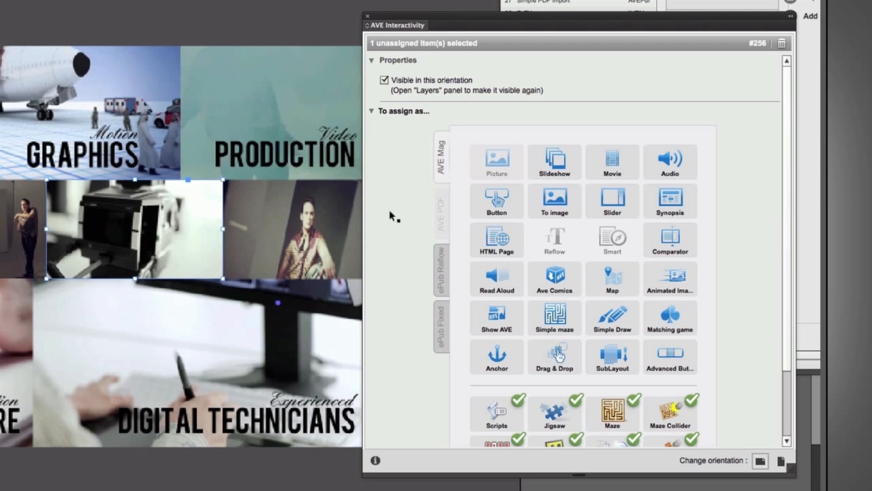
Assign the frame as a movie linked to RPB vol increaase SR.m4v in Videos, with Auto Play and Hide Controls on and User Interaction off
left_click(623, 171)
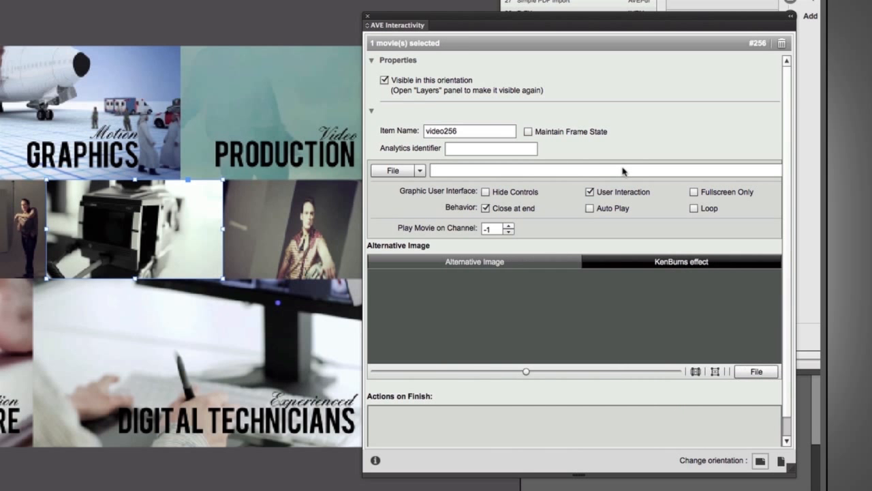
left_click(399, 171)
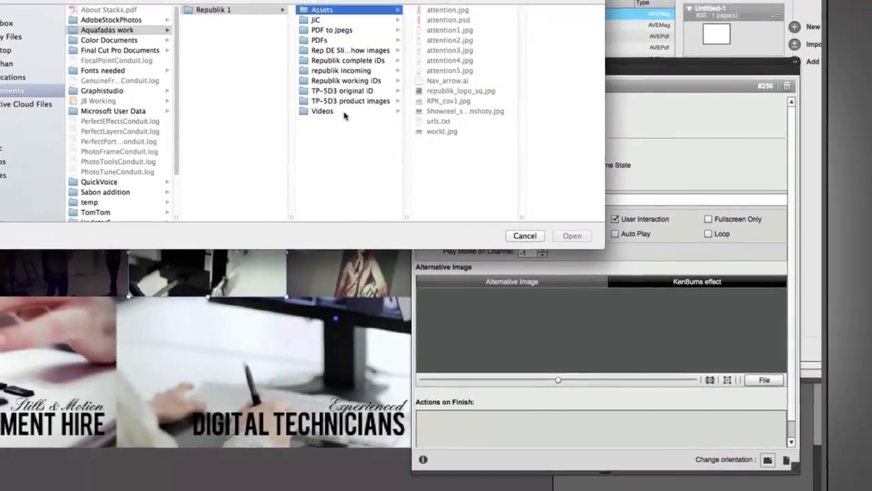
left_click(286, 78)
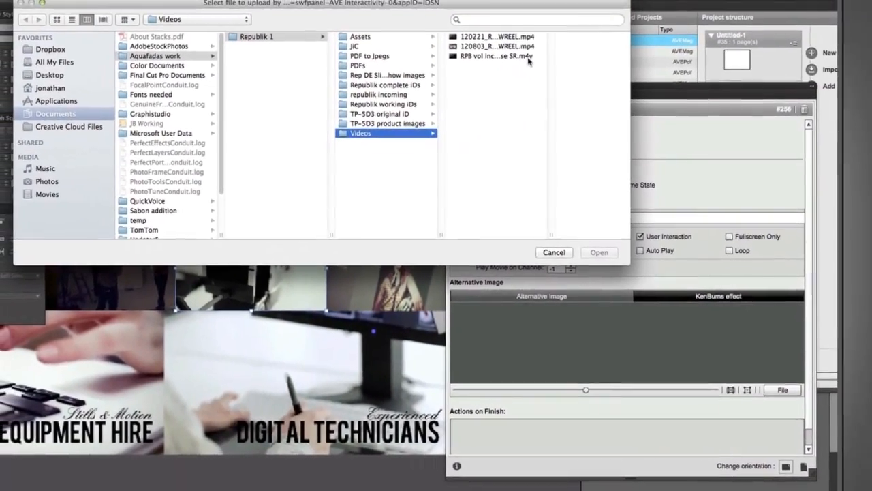
left_click(483, 45)
left_click(610, 259)
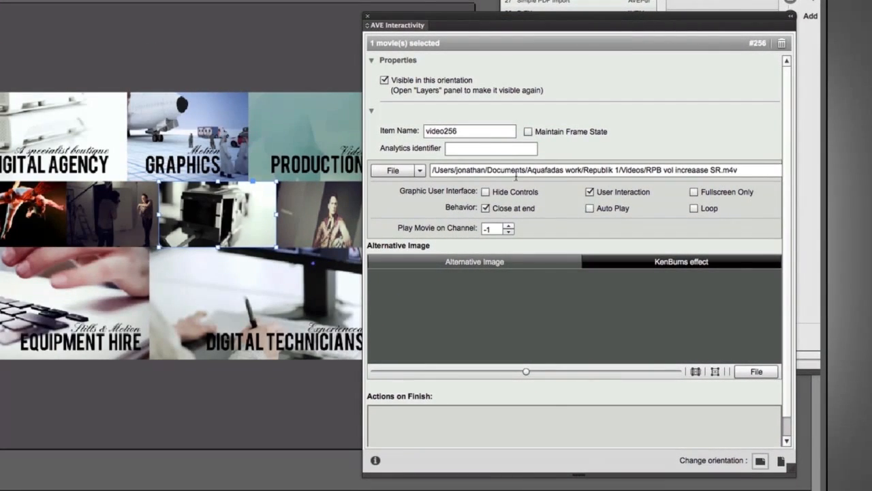
left_click(590, 209)
In the vertical orientation, move the movie frame onto the camera tile of the image
left_click(781, 463)
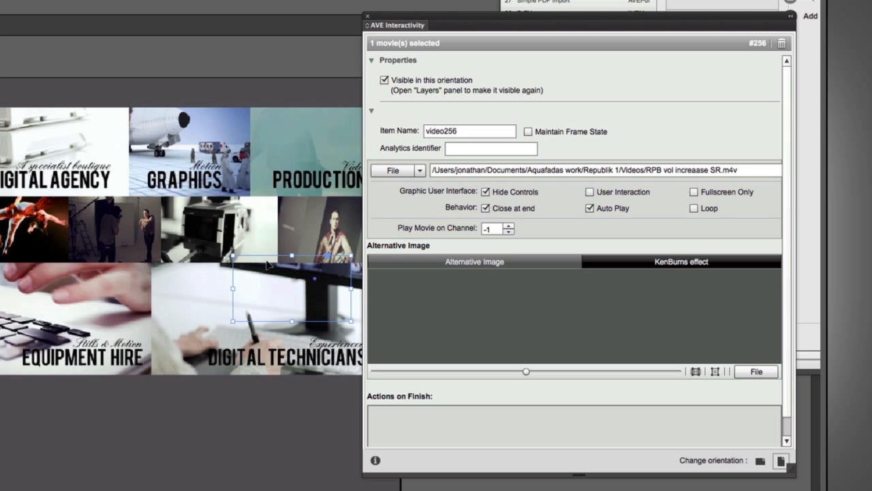
left_click_drag(270, 266, 197, 209)
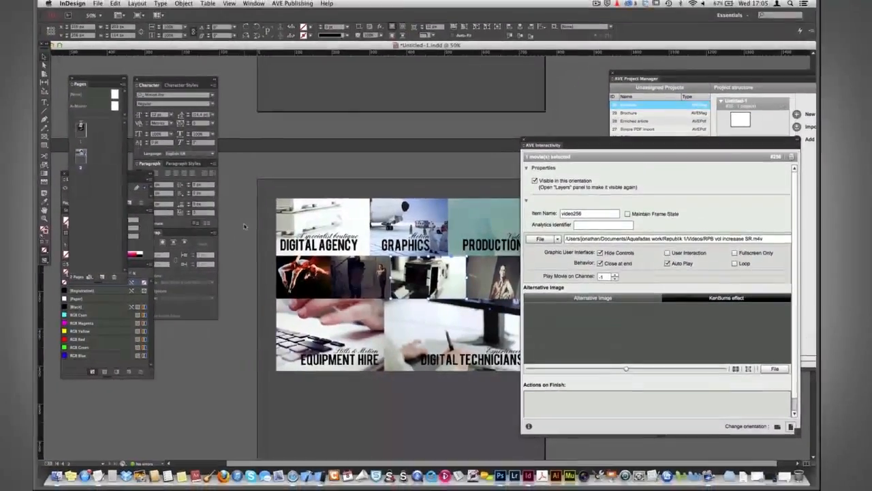
left_click(207, 219)
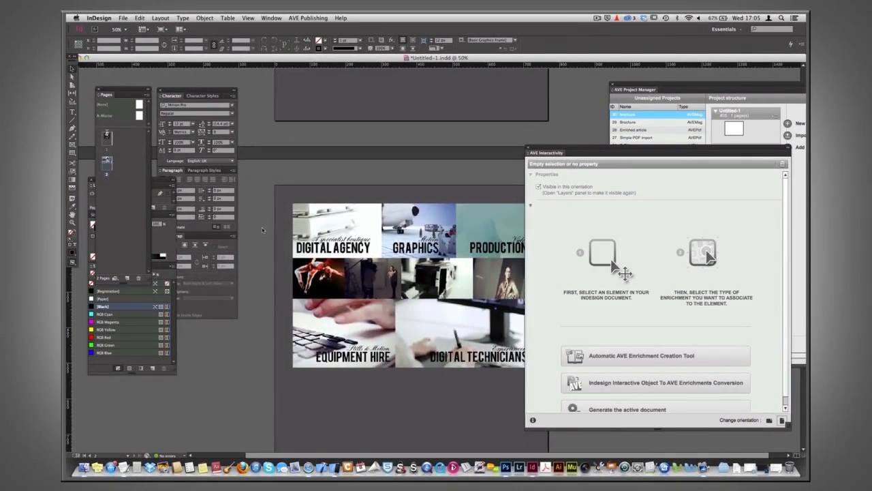
key("super+minus")
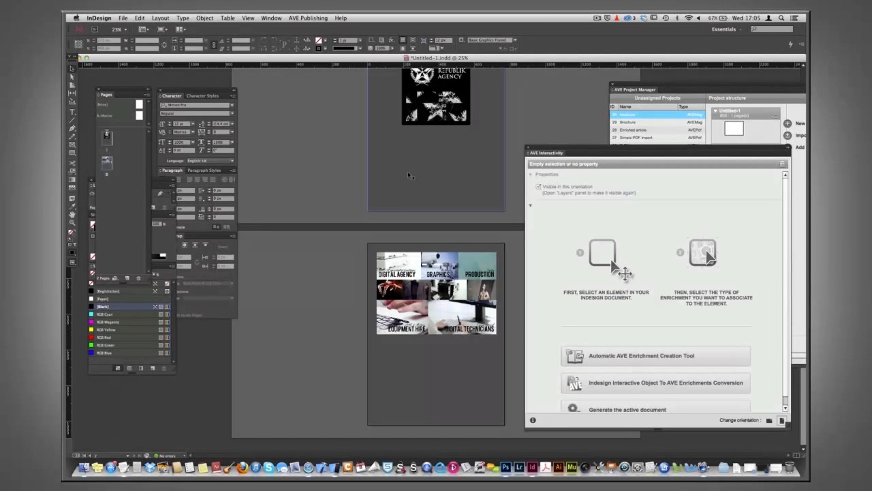
Add a new article to the project from the AVE Project Manager and save it as Untitled-2.indd on the Desktop
left_click(716, 87)
double_click(717, 86)
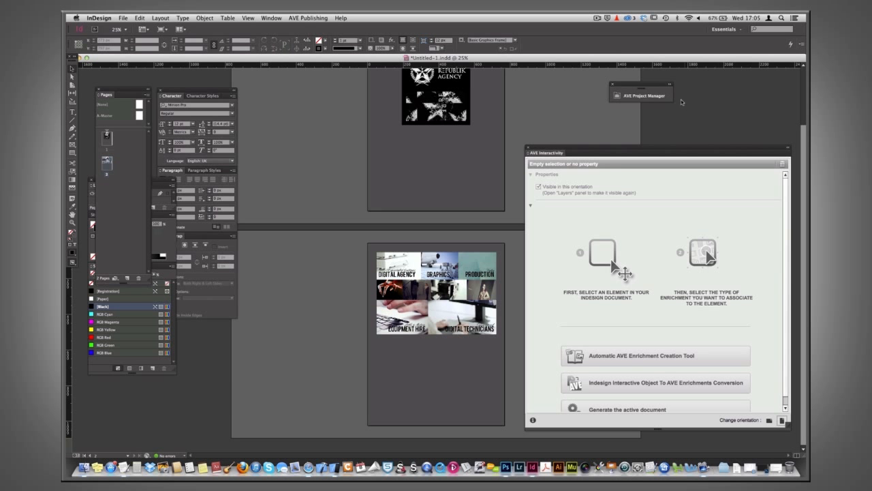
left_click(651, 96)
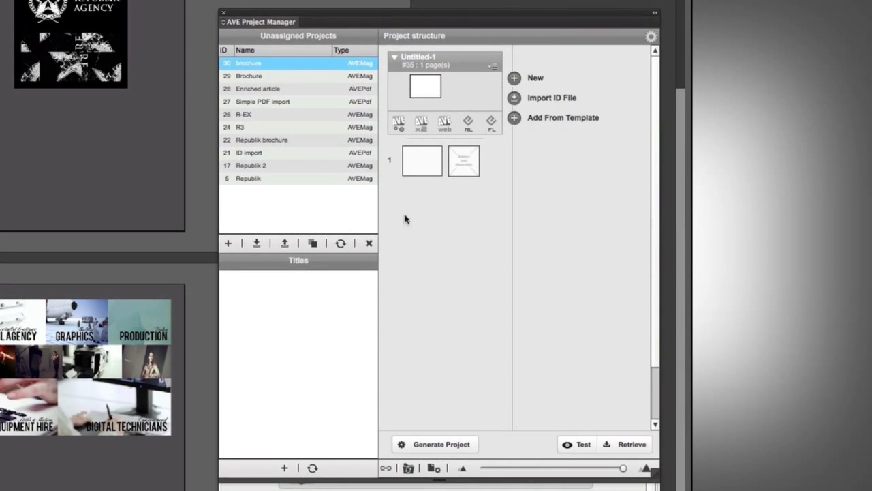
left_click(514, 80)
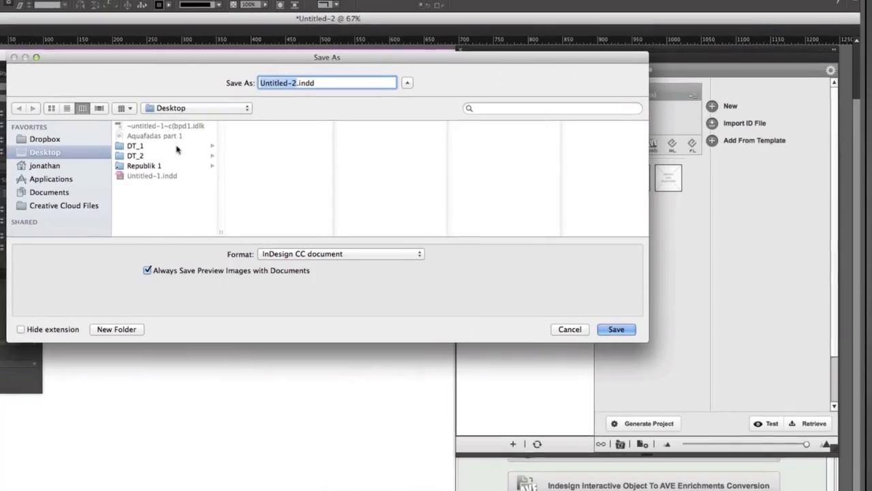
left_click(616, 330)
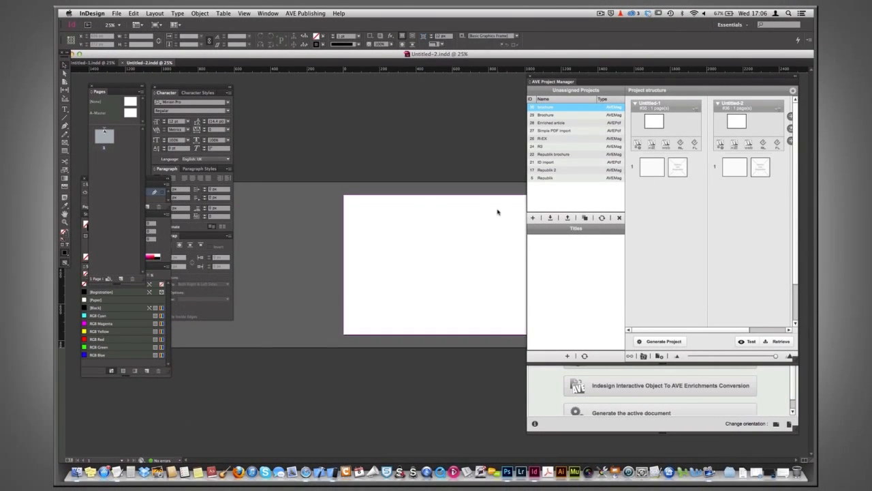
key("super+equal")
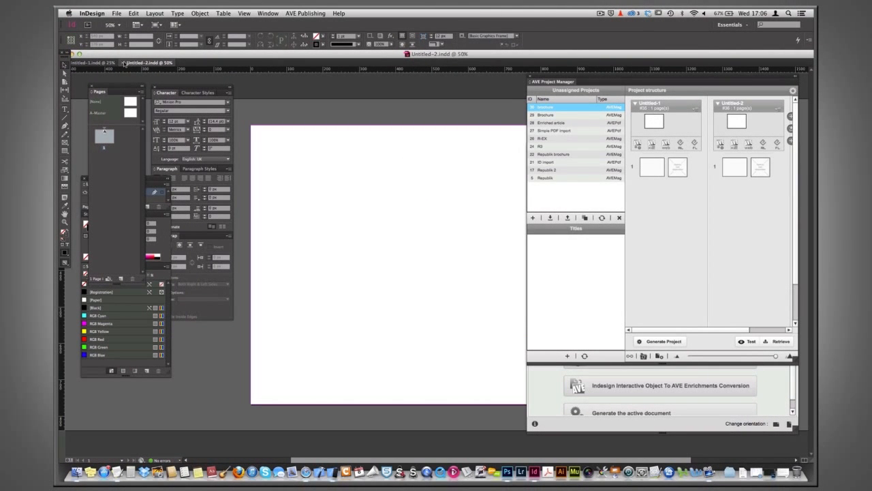
left_click(101, 63)
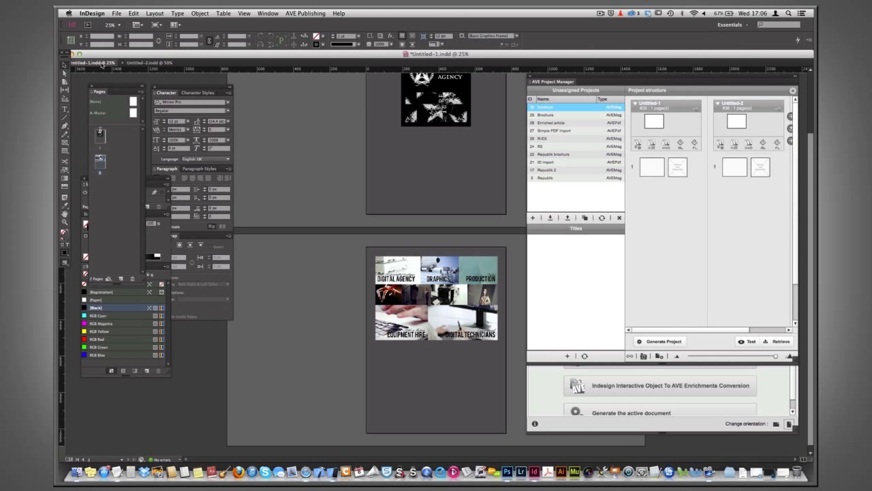
left_click(136, 63)
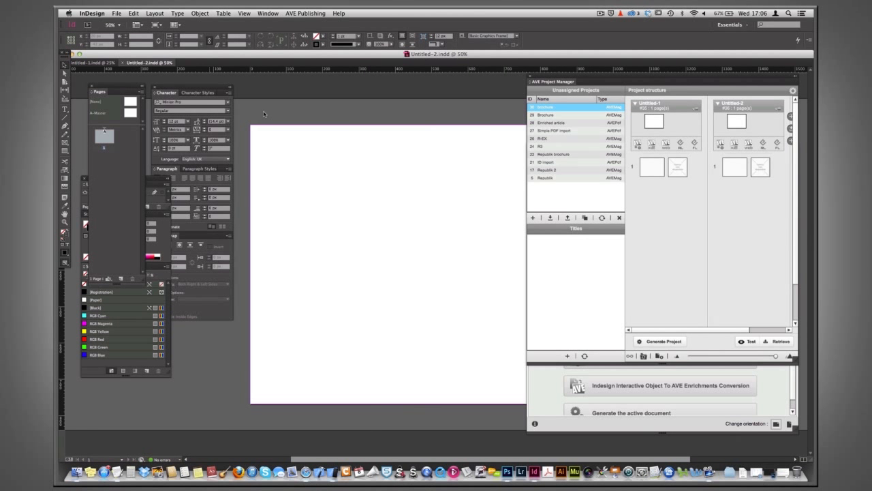
key("super+minus")
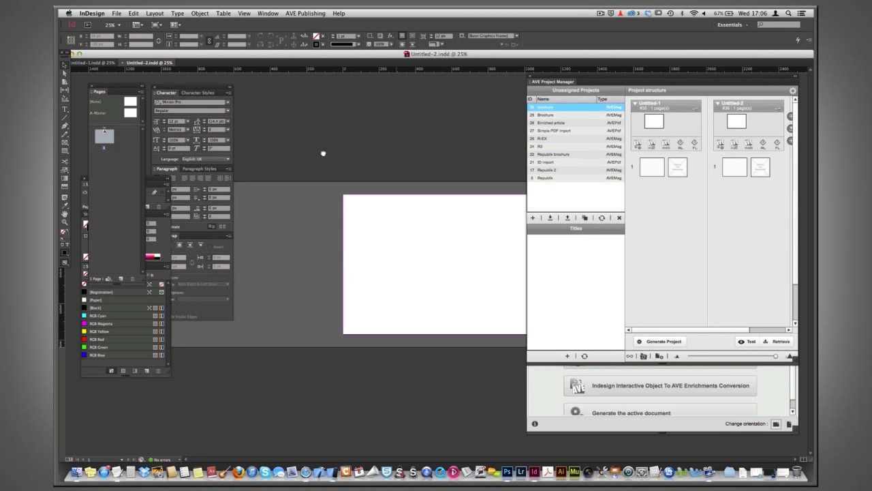
Copy the dark background and logo image from Untitled-1's first page and paste them in place into Untitled-2 in the vertical orientation
left_click(100, 63)
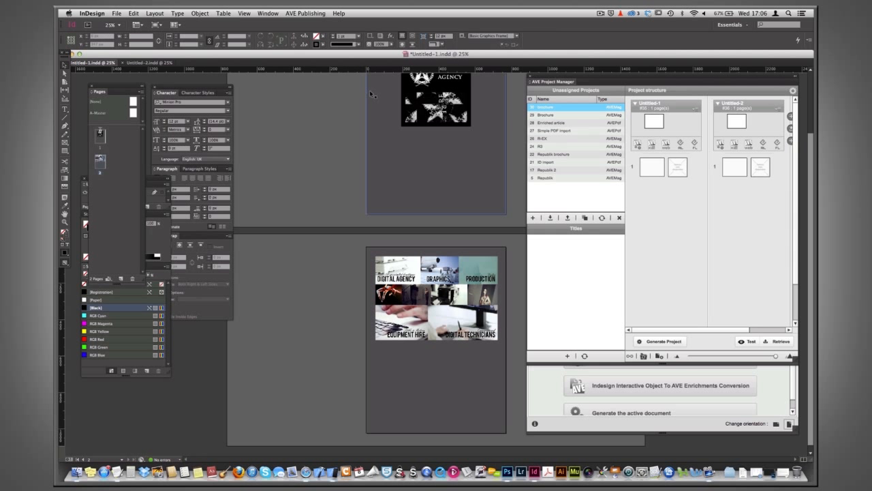
scroll(403, 181, "up", 3)
left_click_drag(353, 96, 510, 146)
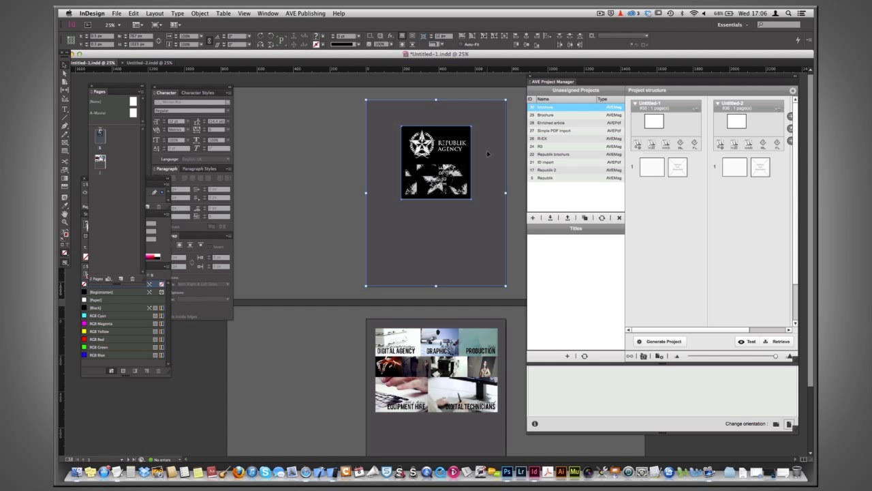
left_click(145, 63)
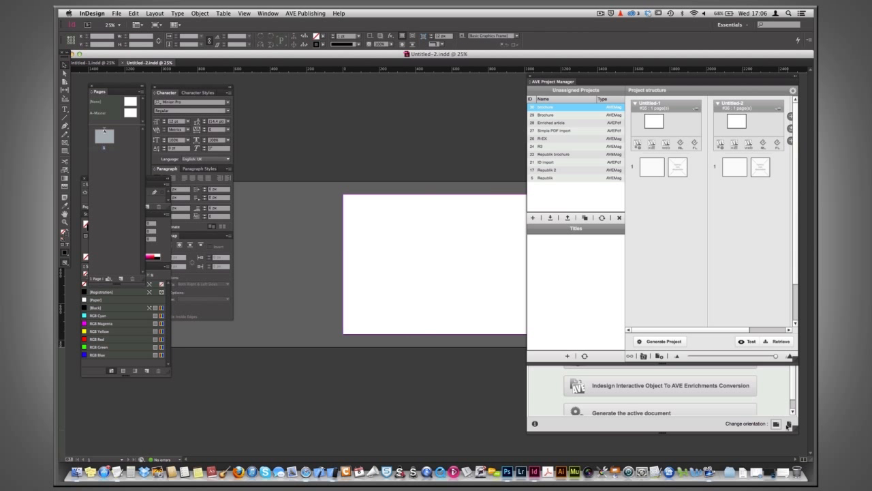
left_click(789, 425)
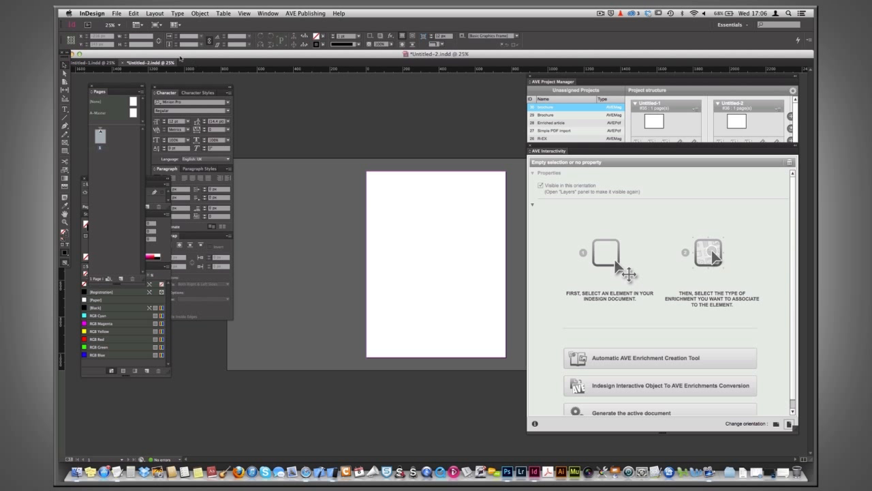
left_click(103, 62)
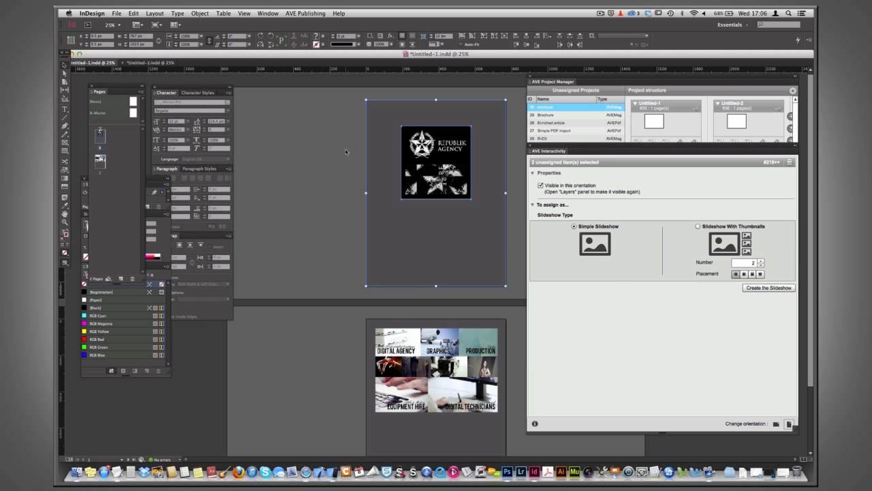
left_click(166, 63)
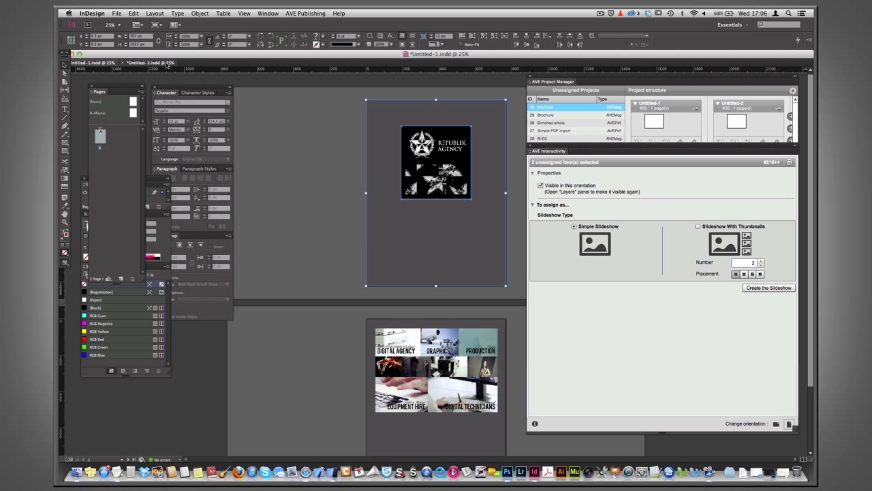
key("cmd+v")
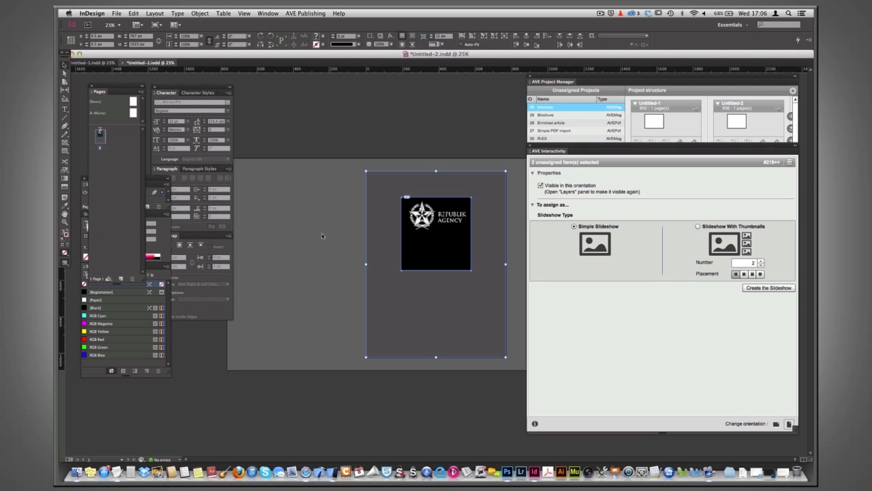
left_click(322, 236)
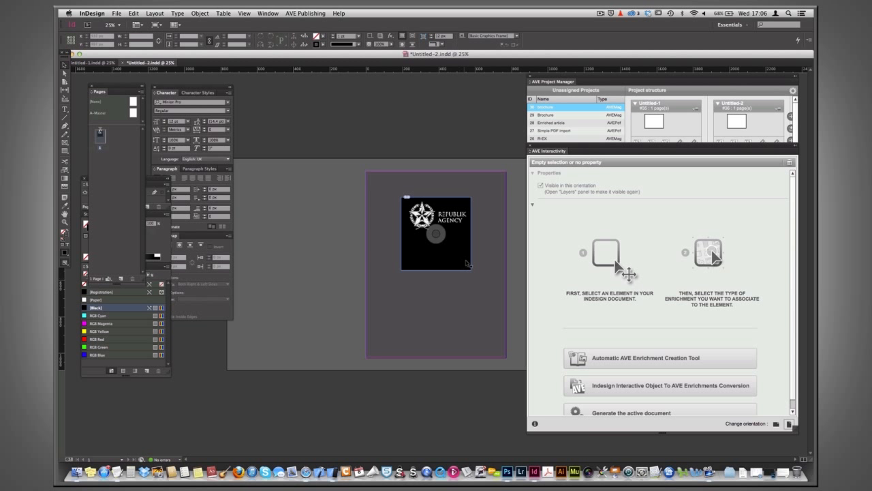
In the vertical orientation, shorten the logo image's frame from below so it ends just under the Republik Agency logo
left_click(467, 264)
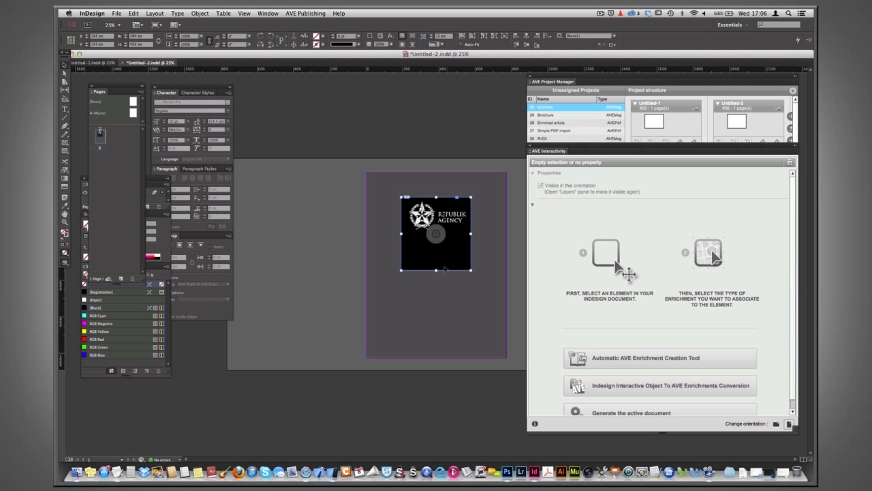
left_click_drag(436, 269, 436, 236)
left_click(322, 225)
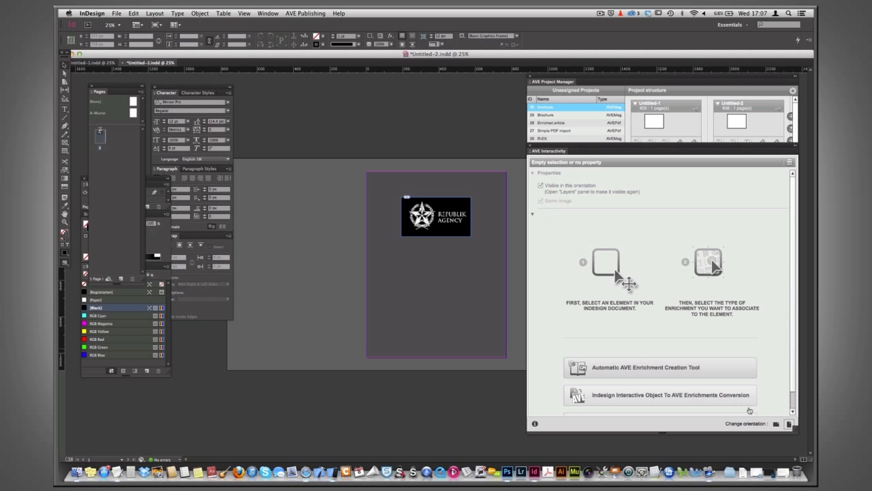
In the horizontal orientation, crop the empty black area below the logo and move the logo up towards the page's upper edge
left_click(775, 424)
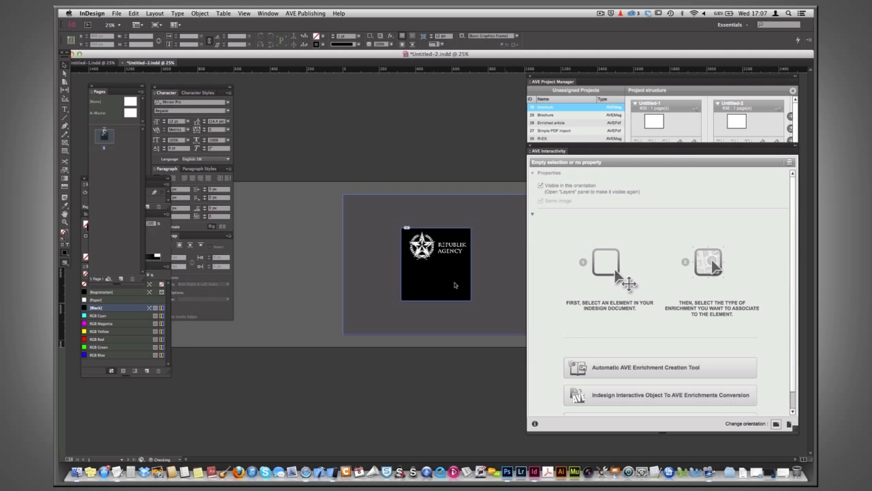
left_click(451, 292)
left_click_drag(437, 300, 439, 265)
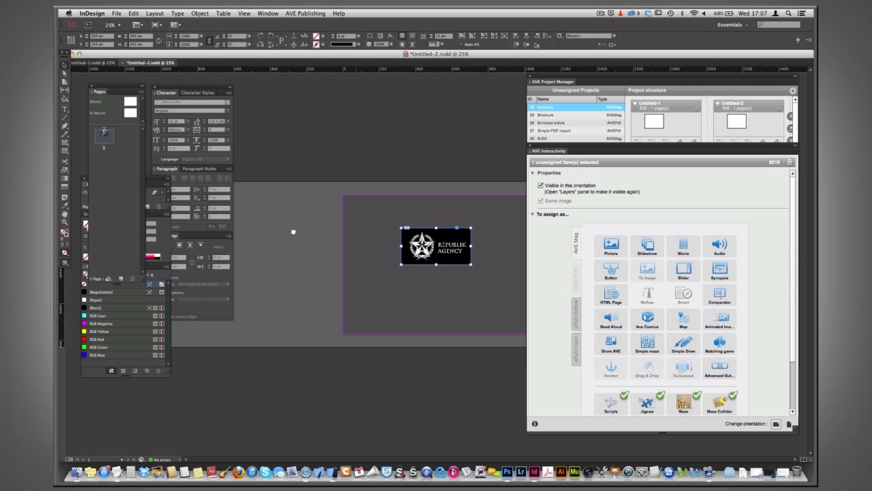
key("super+equal")
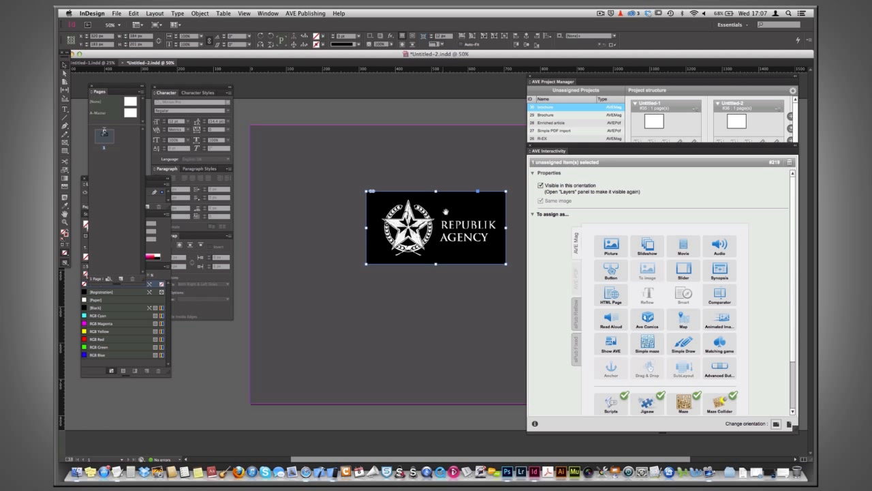
scroll(382, 188, "right", 3)
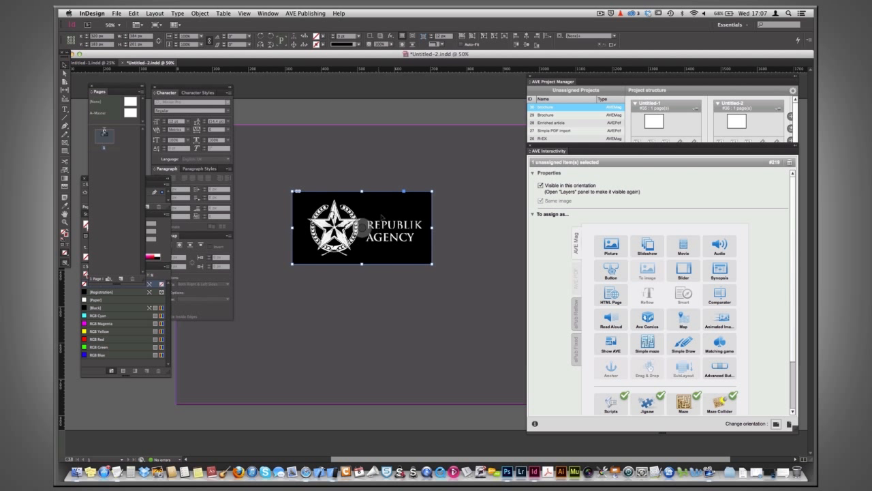
left_click_drag(392, 210, 391, 169)
left_click(476, 107)
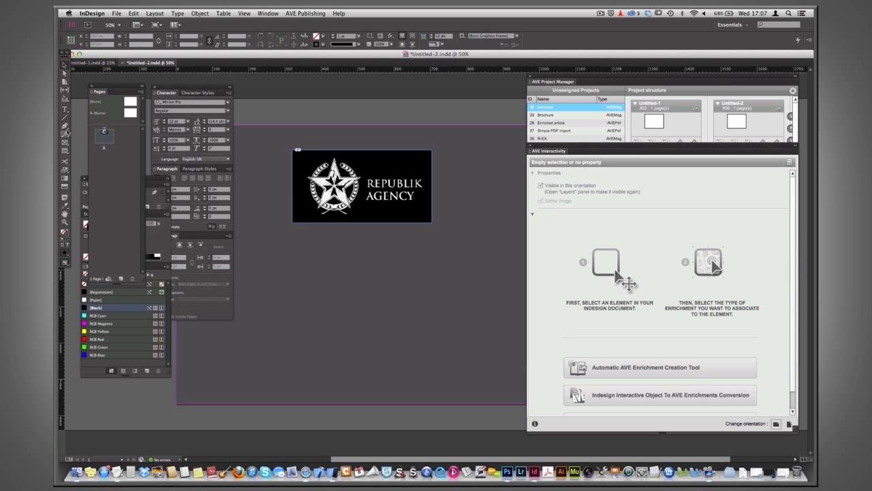
Draw a text frame below the logo, about as wide as it, and fill it with the Republik Agency and Motion paragraphs from urls.txt in TextEdit
left_click(65, 109)
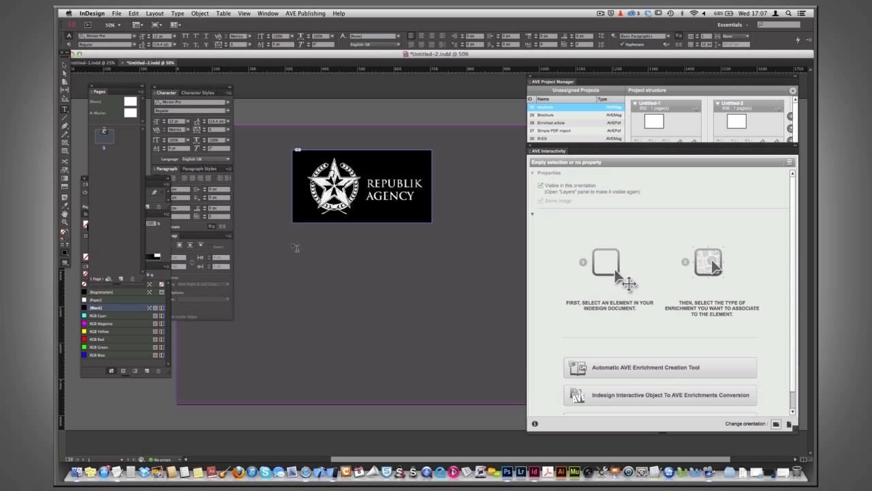
left_click_drag(292, 239, 437, 376)
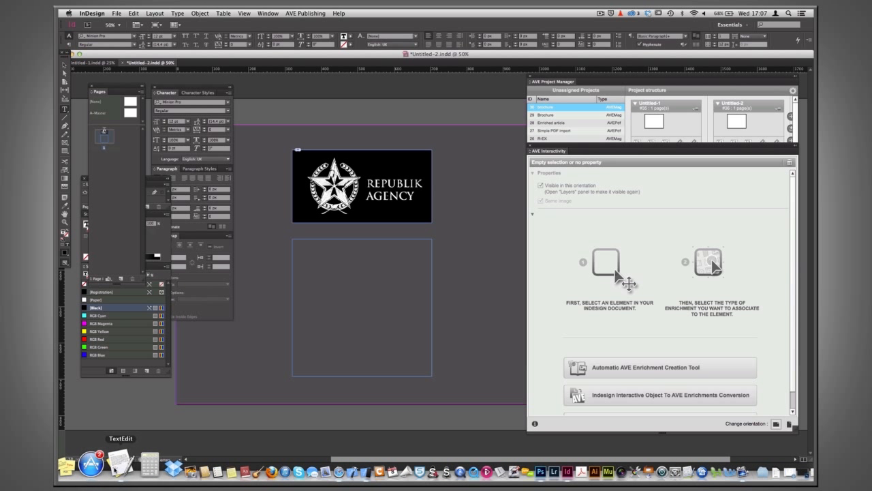
left_click(123, 465)
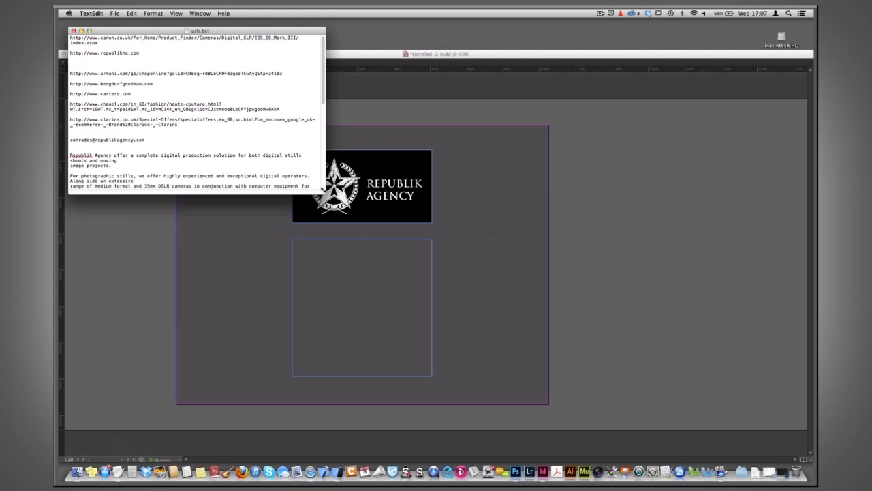
left_click_drag(325, 192, 327, 302)
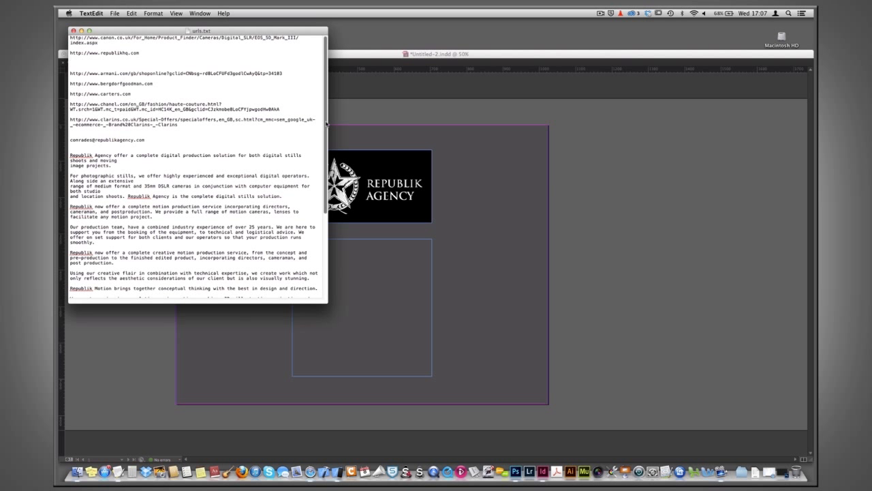
scroll(197, 102, "down", 5)
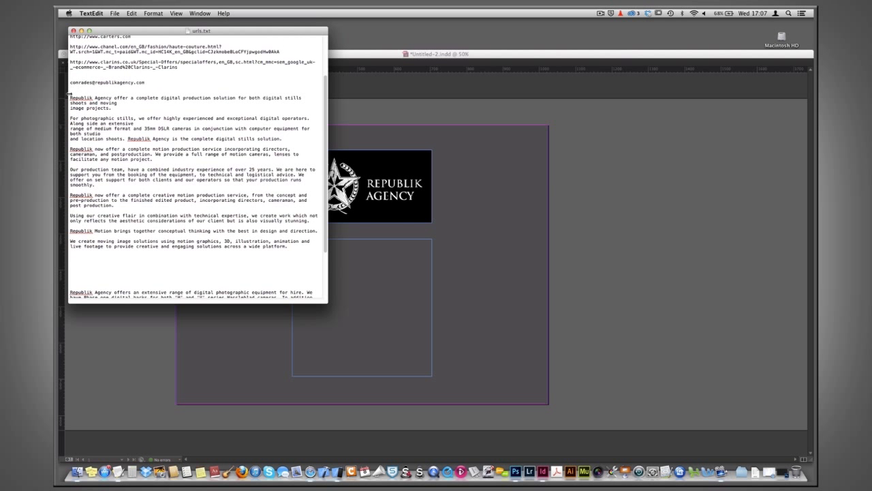
left_click_drag(70, 97, 286, 246)
key("super+c")
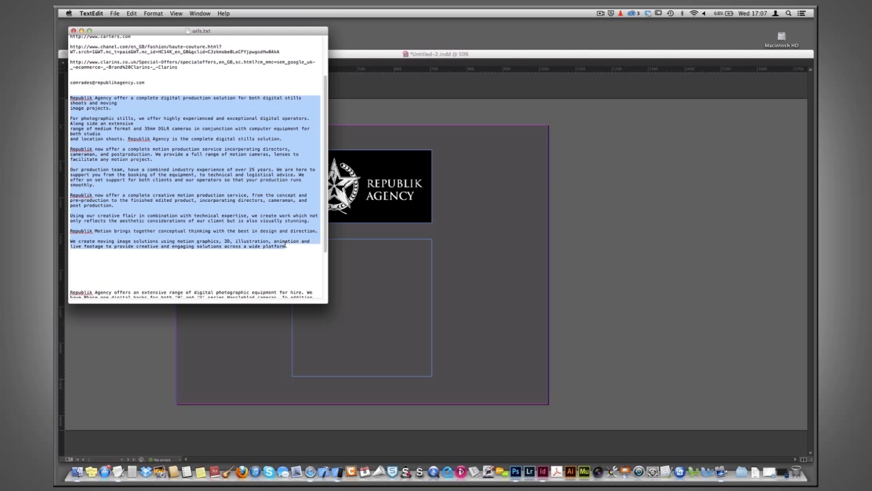
left_click(608, 292)
left_click(334, 265)
key("super+v")
Set all of the pasted text to the Myriad Pro font and colour it with the Paper swatch
key("super+a")
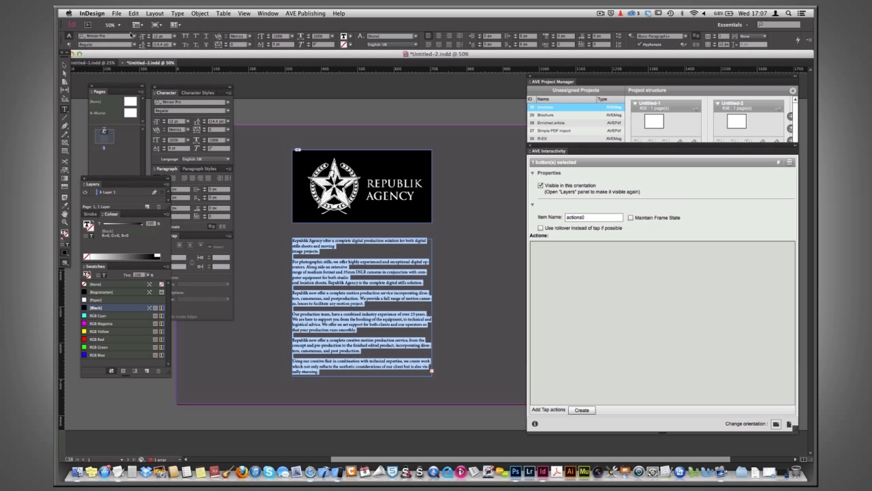
left_click(134, 36)
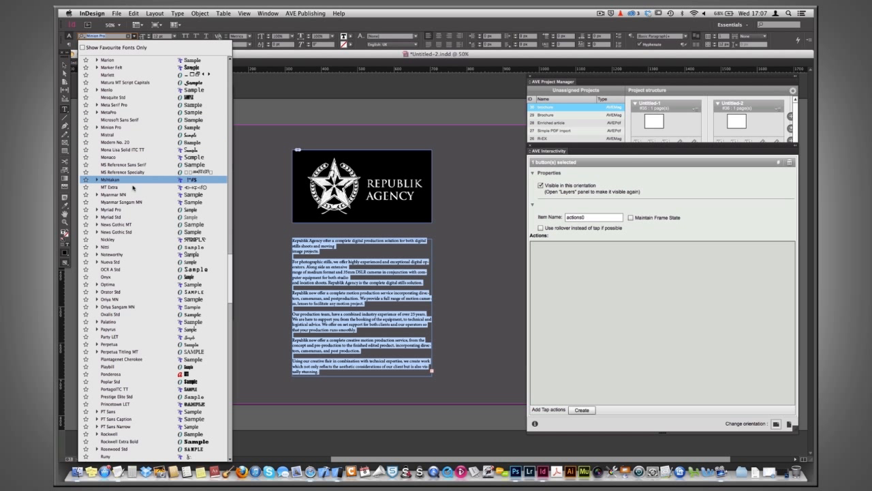
left_click(130, 209)
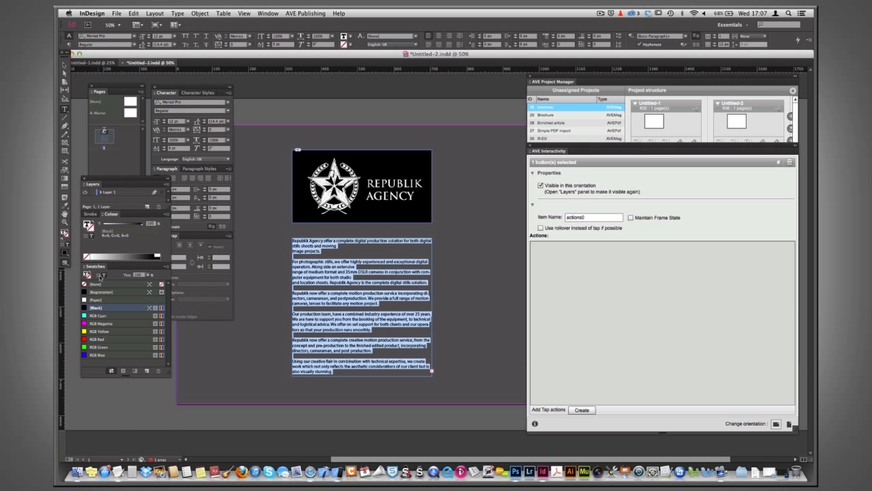
left_click(95, 301)
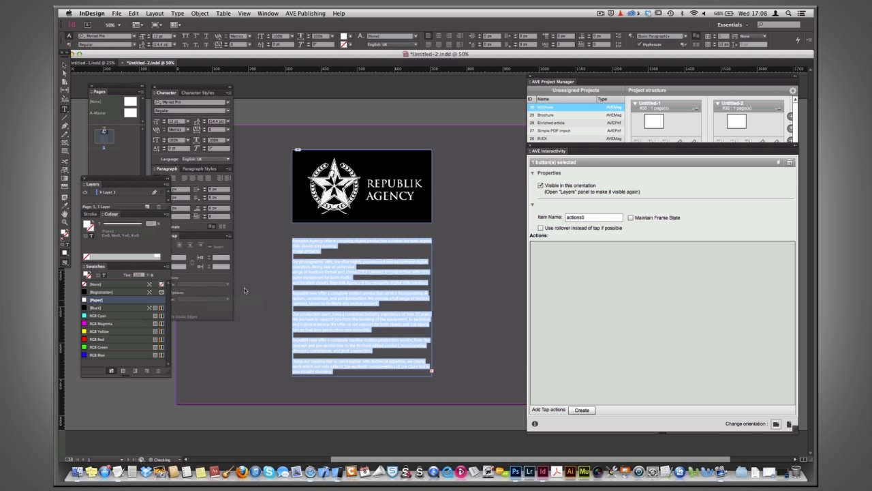
left_click(331, 236)
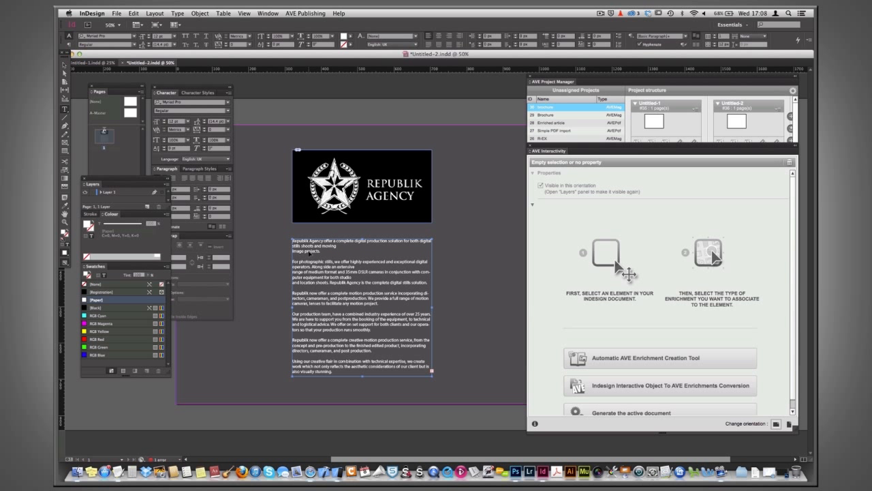
Remove the stray line breaks before "image projects" in the first paragraph and "range of medium format" in the second
key("super+equal")
left_click_drag(347, 229, 196, 155)
left_click(324, 223)
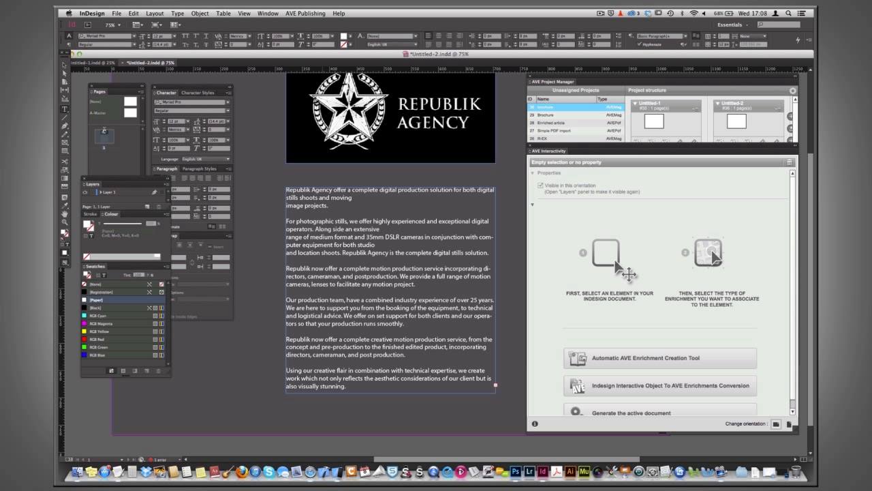
key("BackSpace")
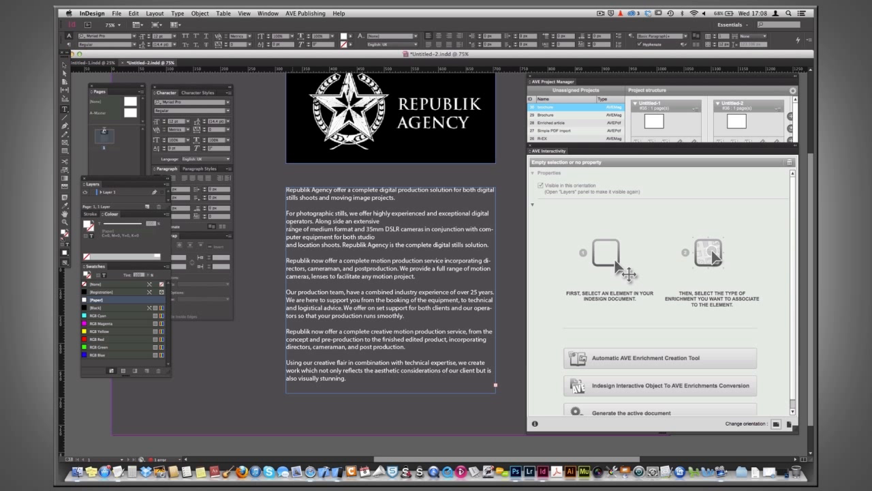
double_click(290, 229)
left_click(287, 229)
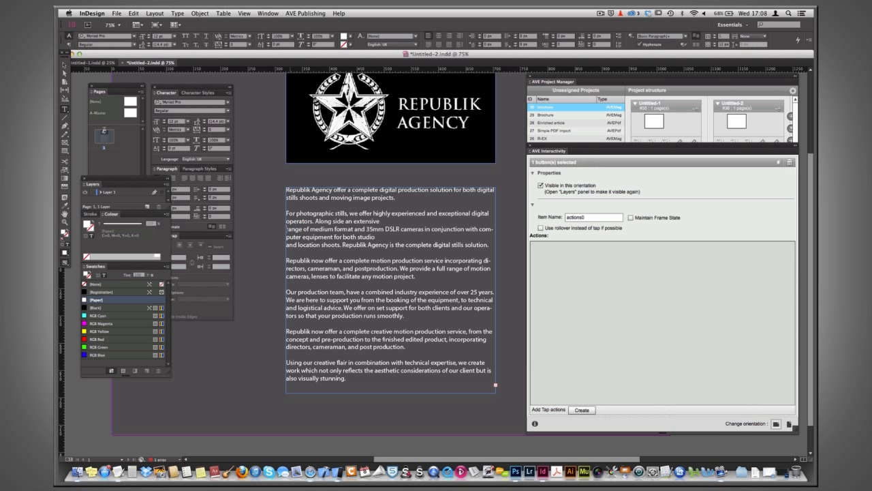
key("BackSpace")
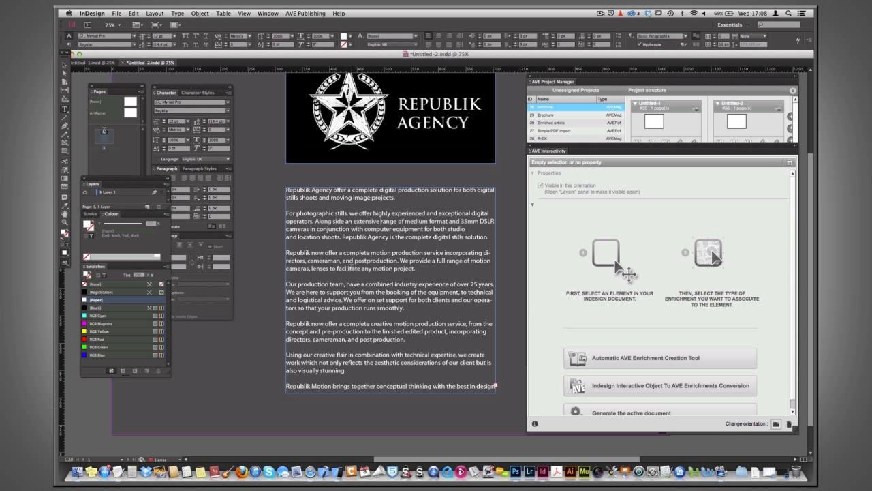
Insert forced line breaks before "directors" and "motion cameras" in the third paragraph so neither word is hyphenated
left_click(483, 253)
key("shift+Return")
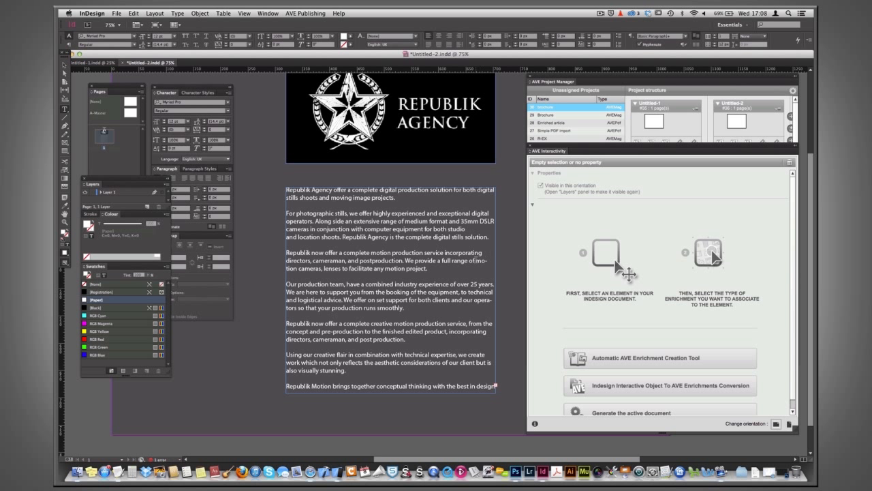
left_click(479, 260)
key("shift+Return")
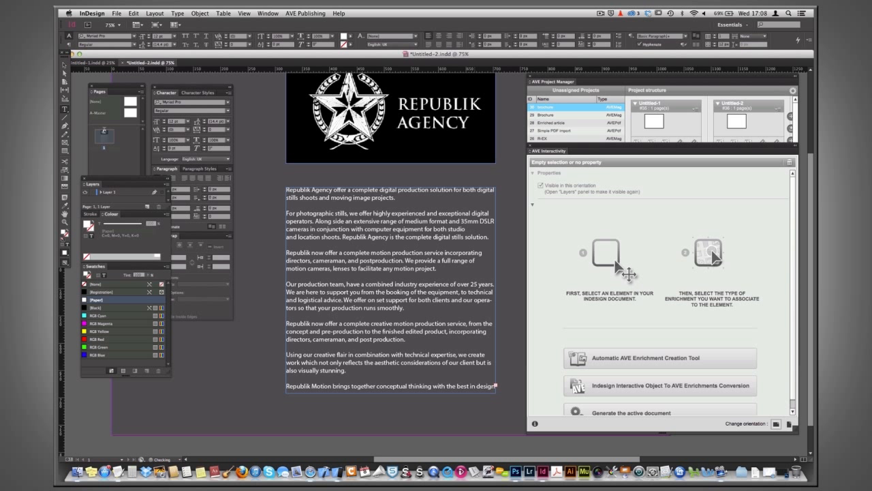
Shorten the text frame so it ends after the "post production" paragraph, and switch the layout to the vertical orientation
left_click(65, 66)
left_click_drag(391, 394, 395, 347)
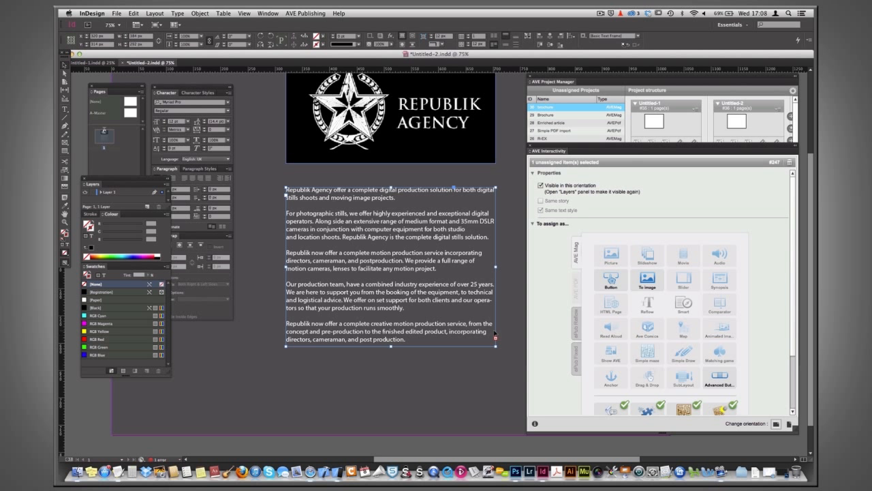
key("super+minus")
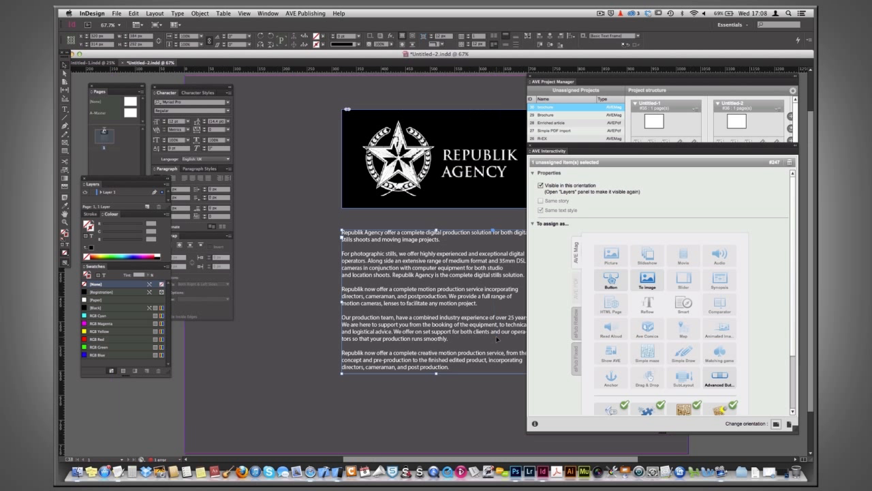
left_click(789, 424)
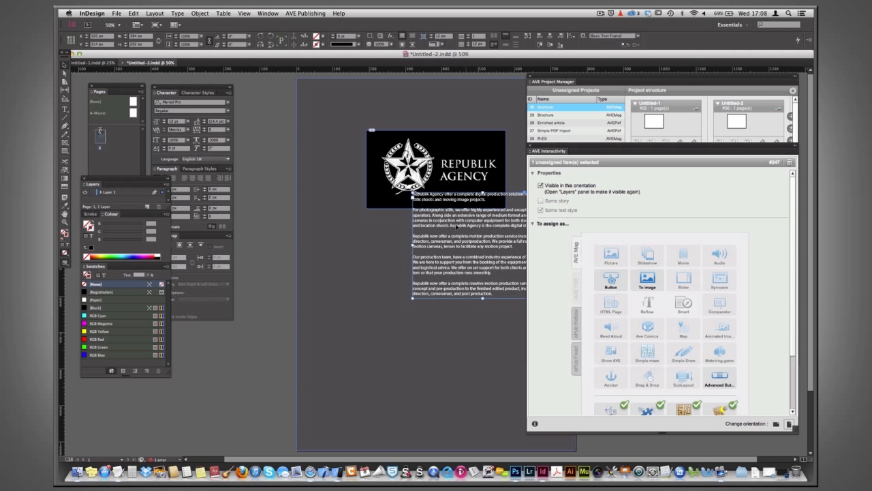
Move the article text frame directly below the logo, extend it to fit all the text, and switch back to horizontal orientation
left_click(287, 181)
scroll(447, 221, "right", 3)
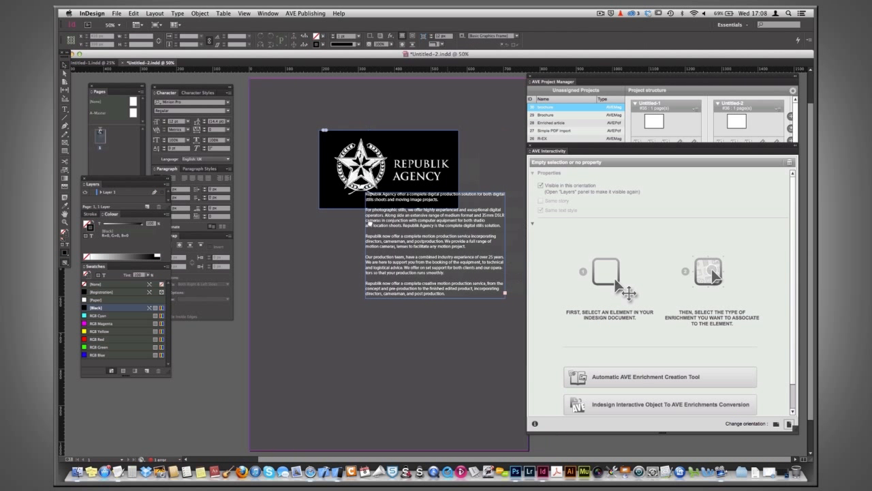
left_click_drag(467, 226, 421, 253)
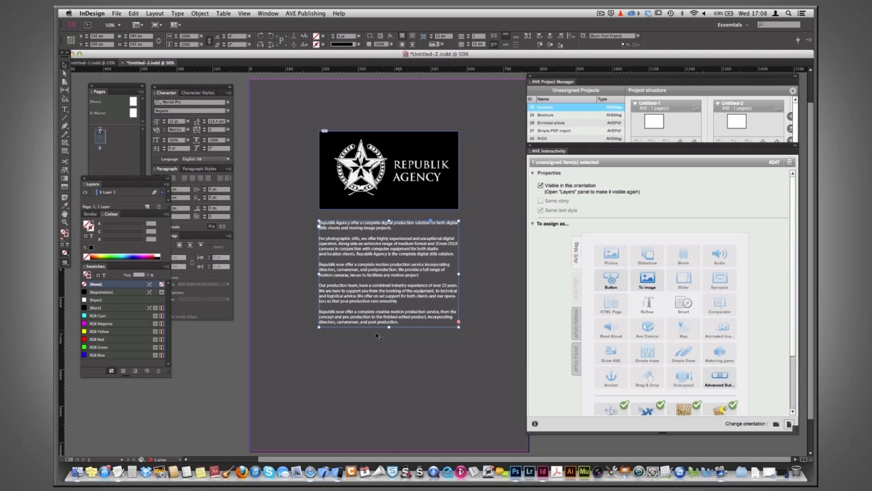
left_click_drag(389, 327, 389, 390)
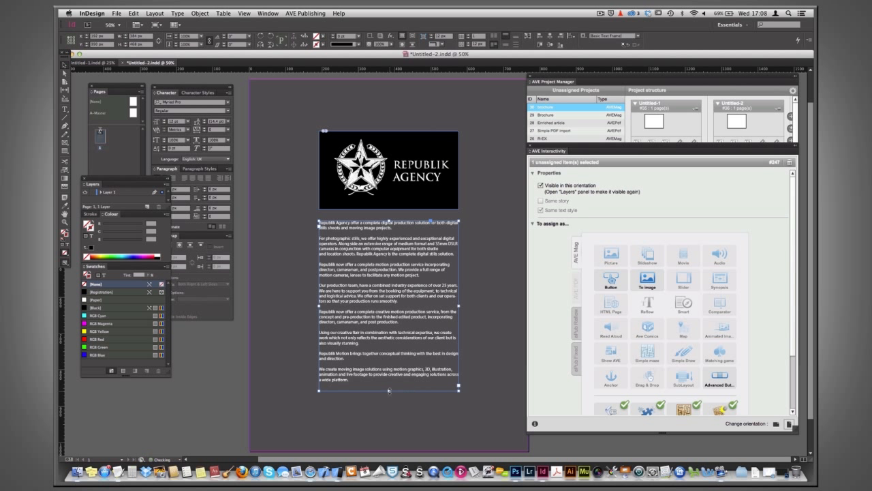
left_click(220, 364)
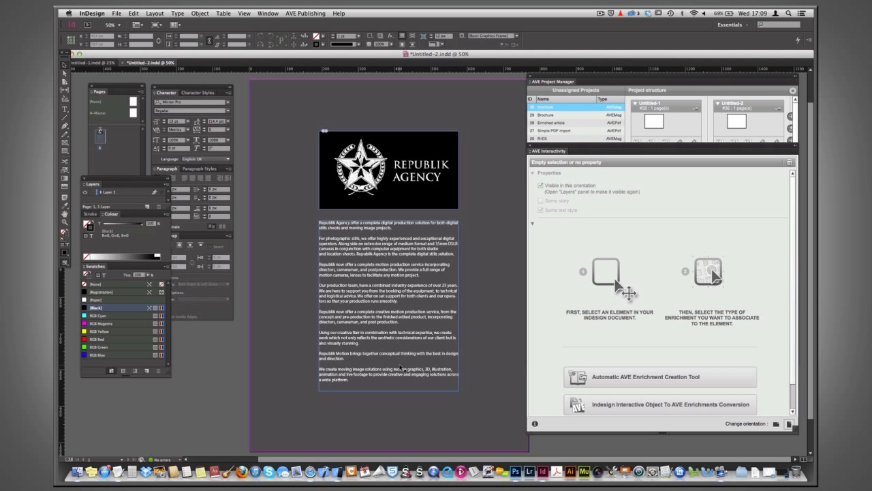
left_click(775, 425)
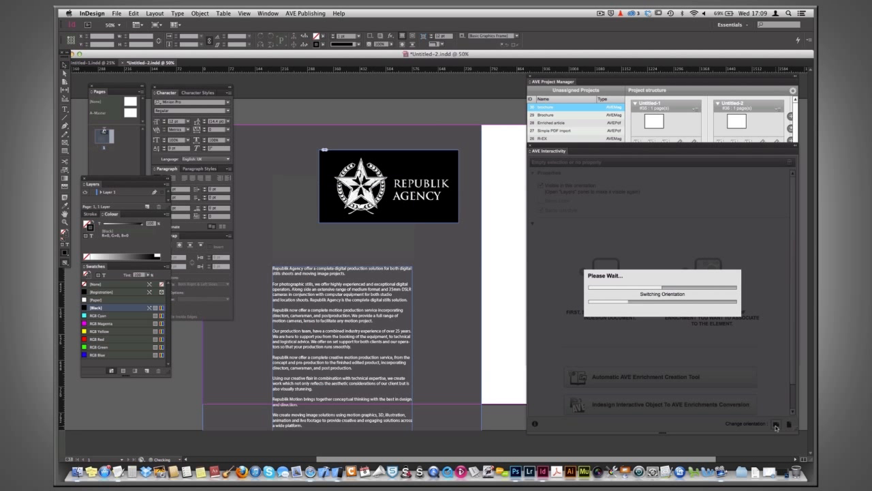
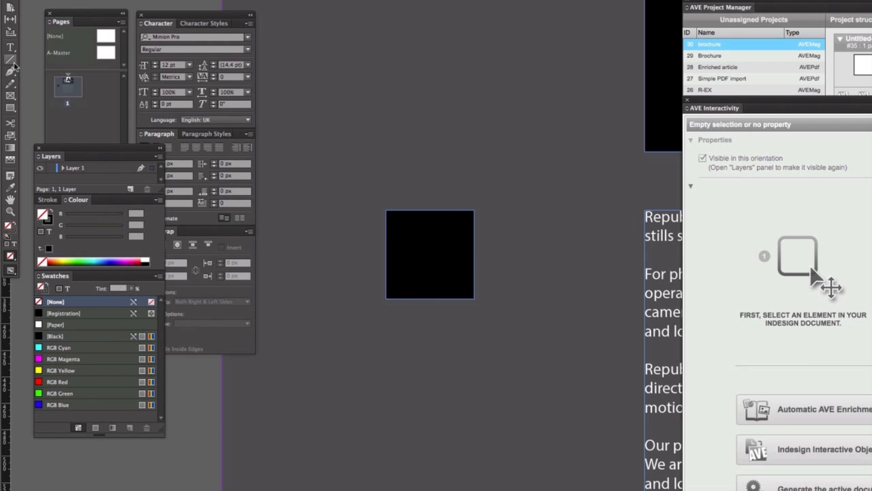
Add a small text frame below the black box reading "LONDON PRICE LIST" in the article's white Myriad Pro text style
left_click(9, 49)
left_click_drag(430, 361, 362, 327)
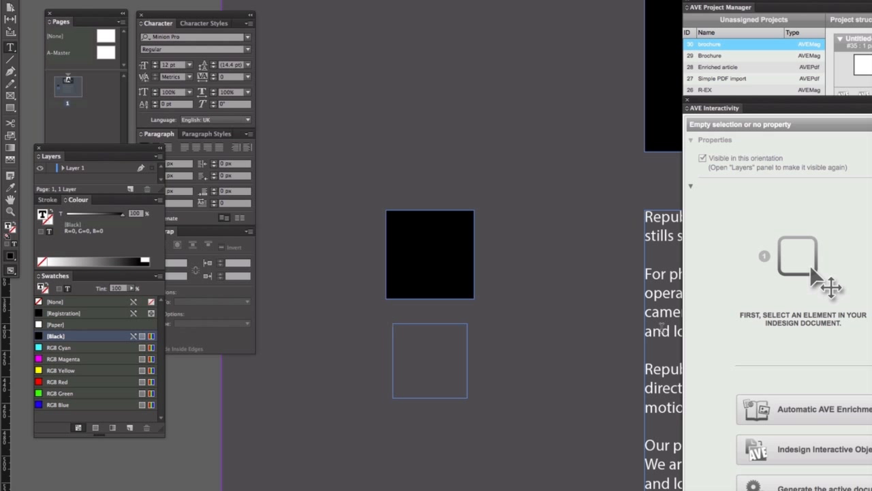
double_click(662, 326)
key("ctrl+c")
left_click(433, 338)
key("ctrl+v")
key("ctrl+a")
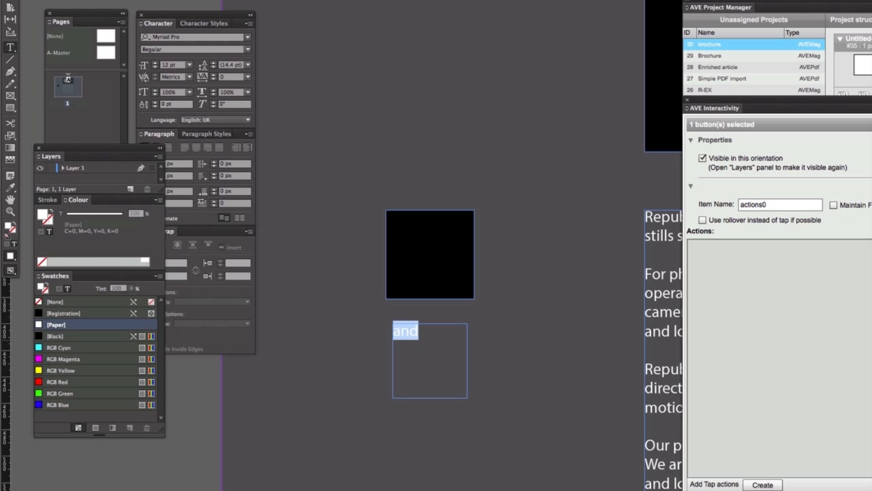
type("UK")
key("BackSpace")
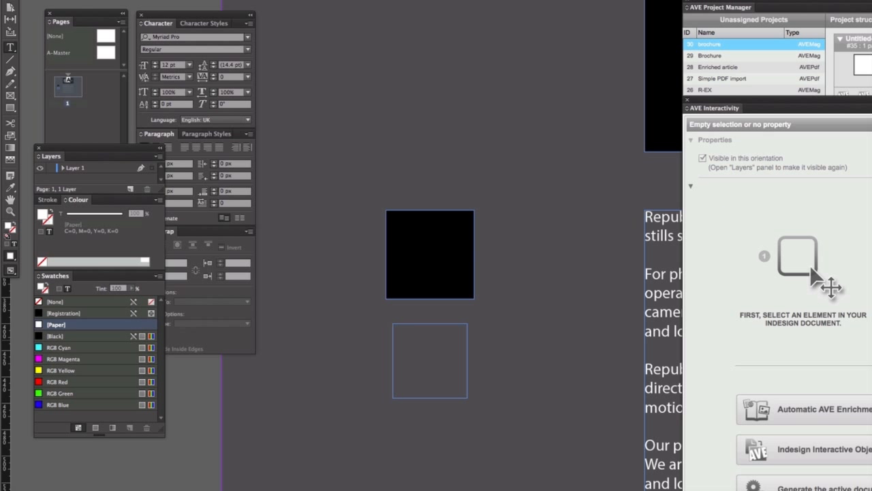
type("LONDON PRICE LIST")
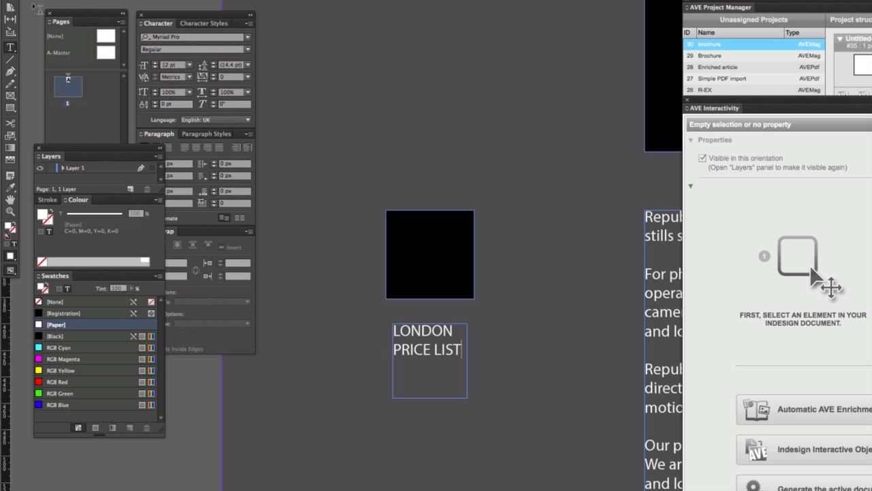
Move the "LONDON PRICE LIST" text onto the black box and shorten both frames to fit its two lines
key("Escape")
left_click_drag(446, 330, 443, 228)
left_click_drag(429, 291, 430, 256)
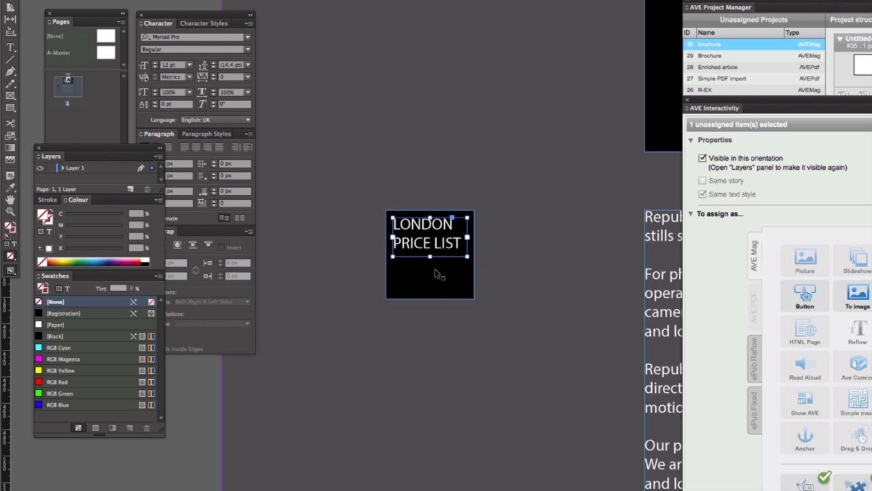
left_click(436, 274)
left_click_drag(429, 298, 429, 261)
key("Up")
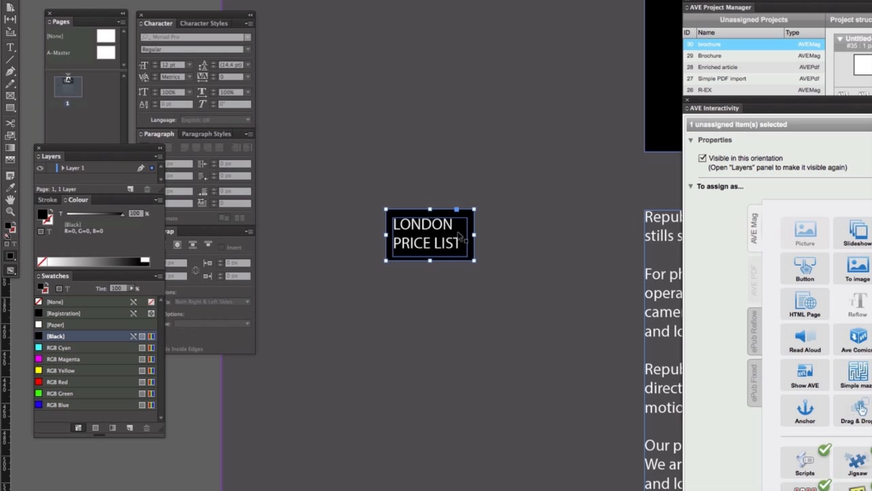
Group the black box with its "LONDON PRICE LIST" text and move the group closer to the article text
left_click(399, 267)
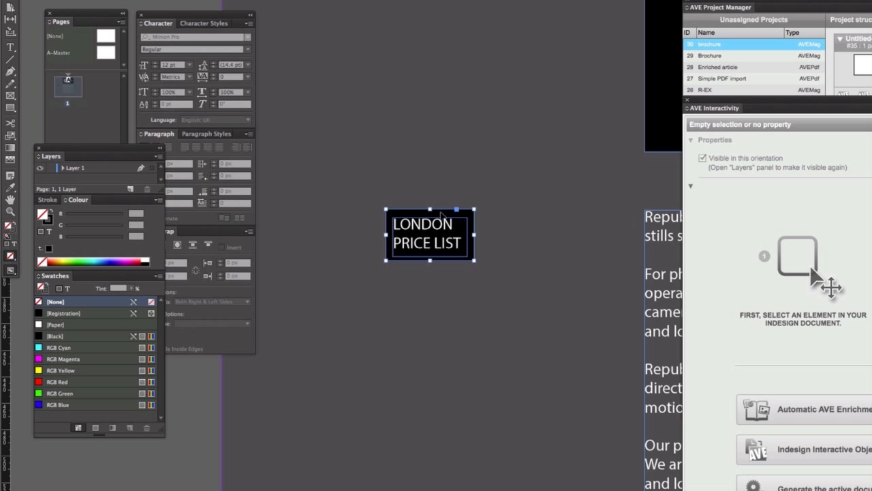
left_click(443, 218)
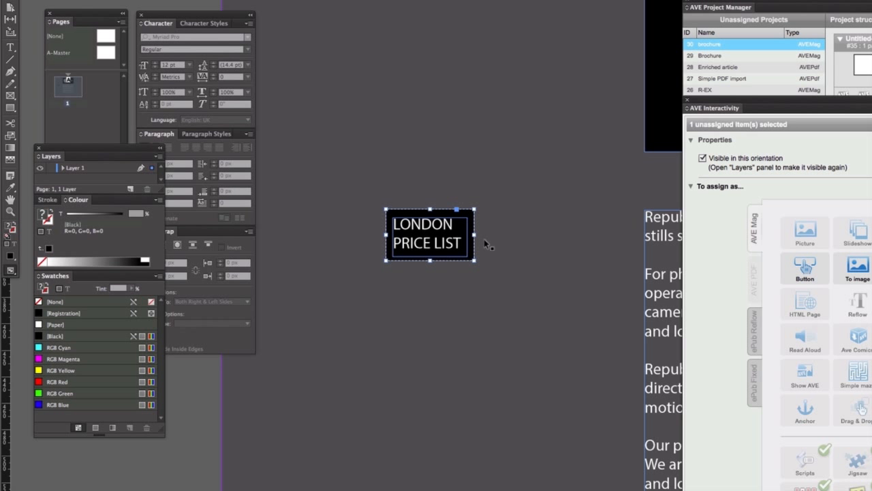
left_click_drag(450, 234, 553, 235)
key("super+minus")
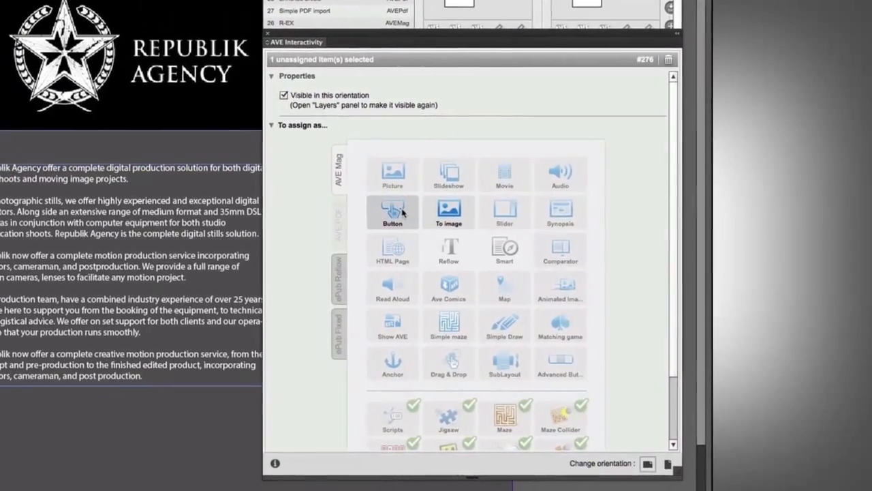
Assign the price list group as a Button with a tap action telling the Reader to execute Show Popup
left_click(401, 212)
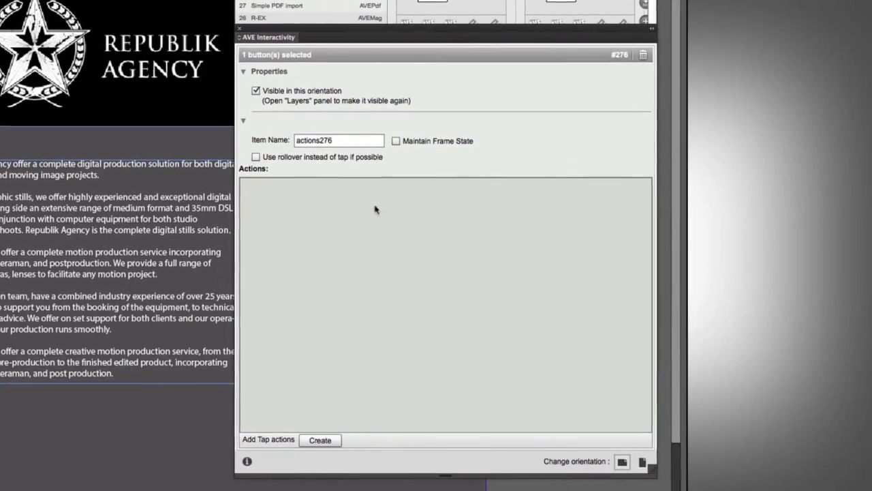
left_click(319, 440)
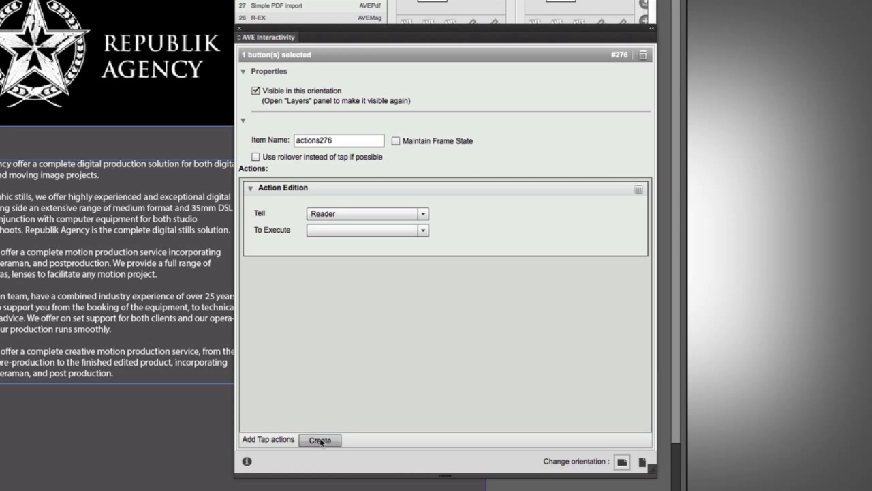
left_click(423, 213)
left_click(355, 228)
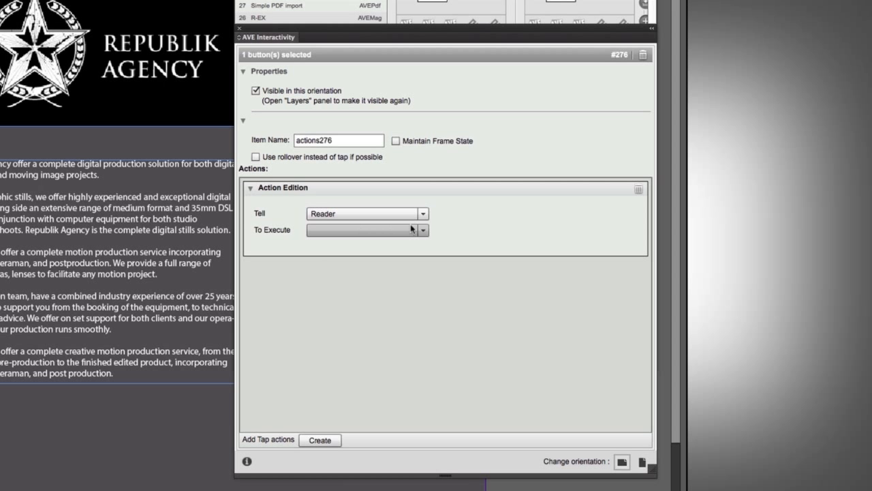
left_click(421, 233)
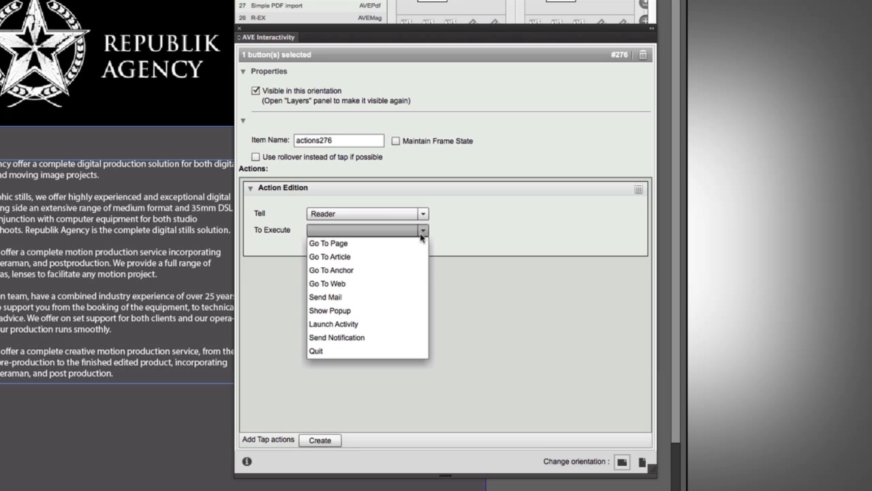
left_click(385, 312)
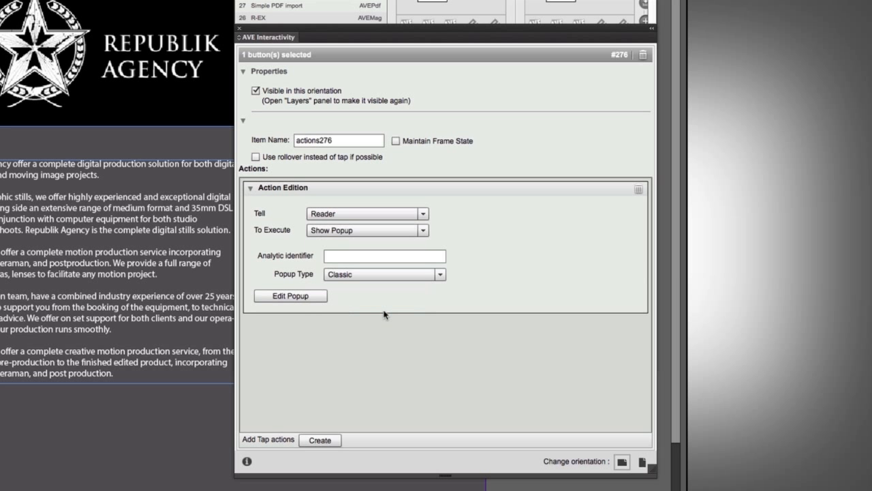
Set the popup type to Modal and create an HTML Page element as the popup's content
left_click(440, 274)
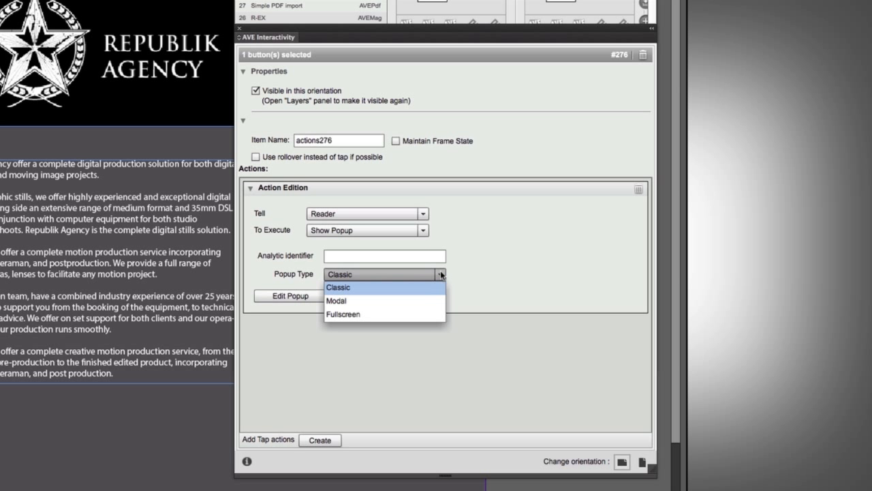
left_click(409, 301)
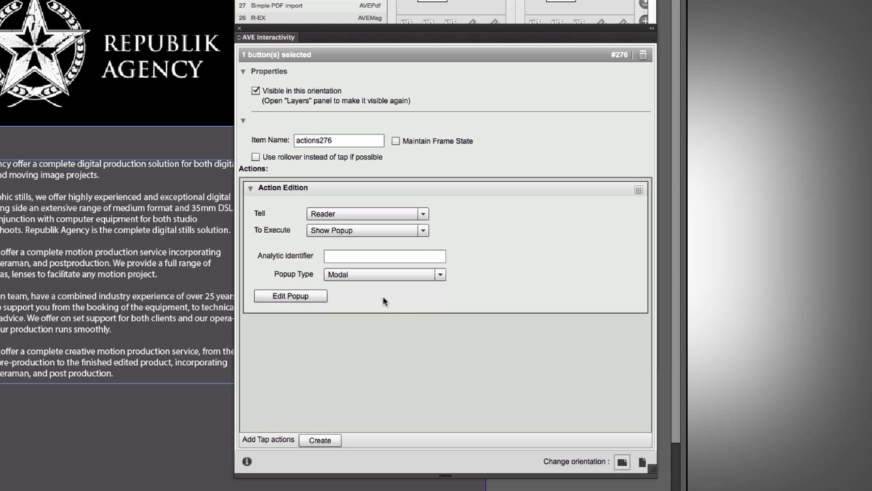
left_click(291, 295)
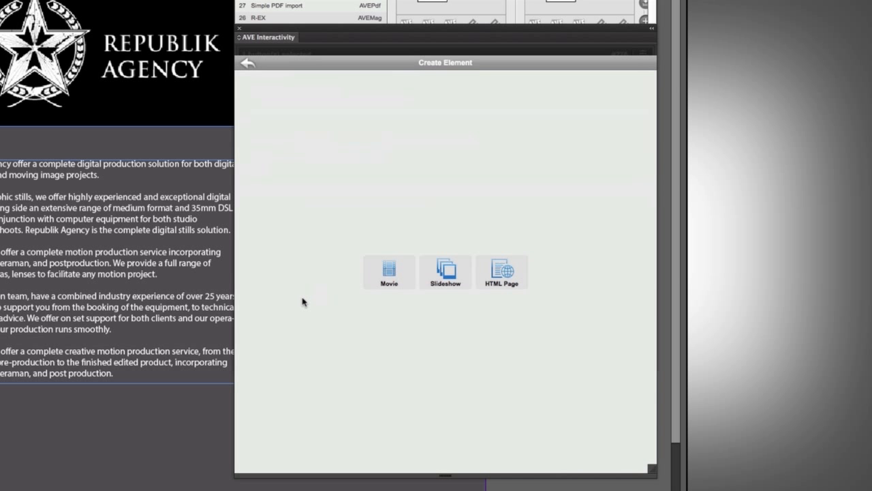
left_click(513, 280)
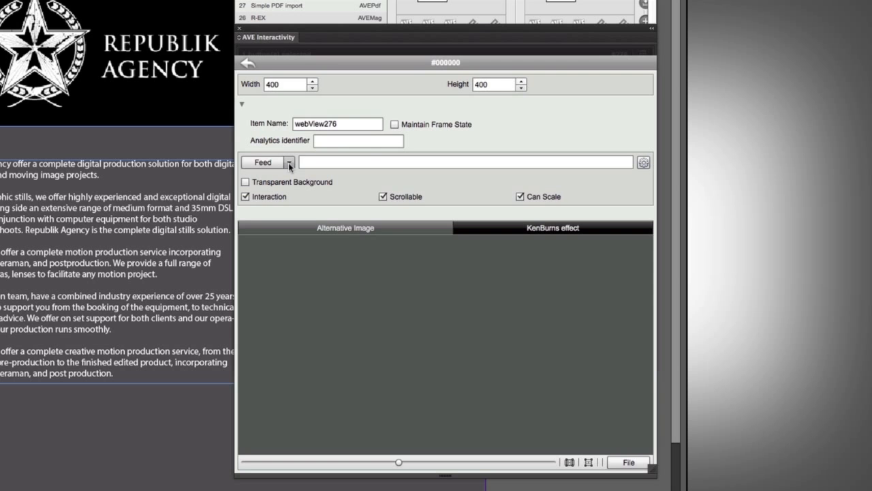
Set the HTML page's source to Folder and choose the PDFs folder inside Republik 1
left_click(289, 166)
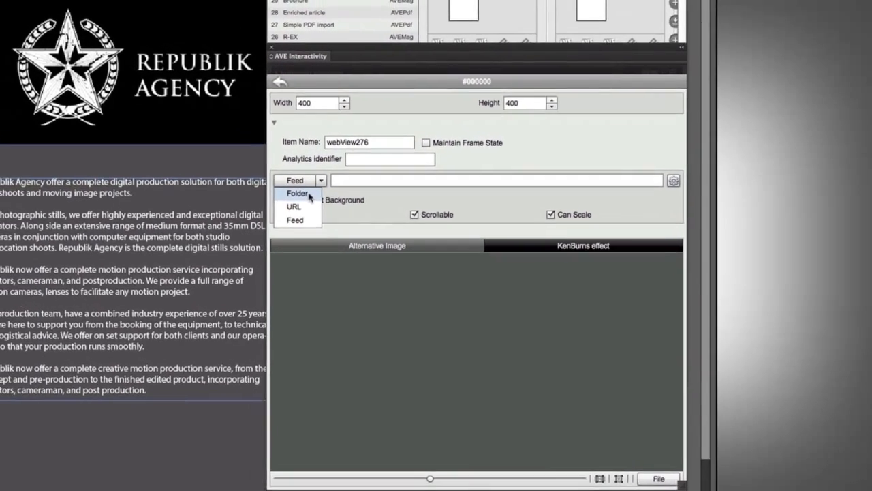
left_click(309, 195)
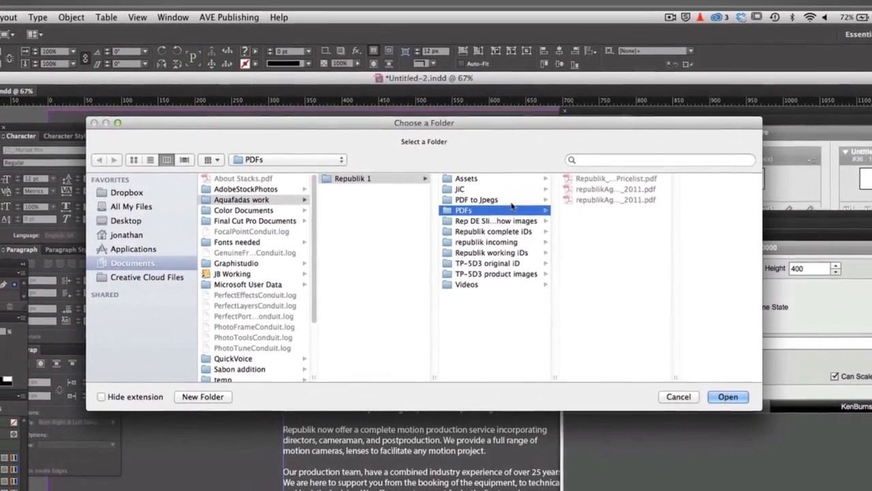
left_click(727, 398)
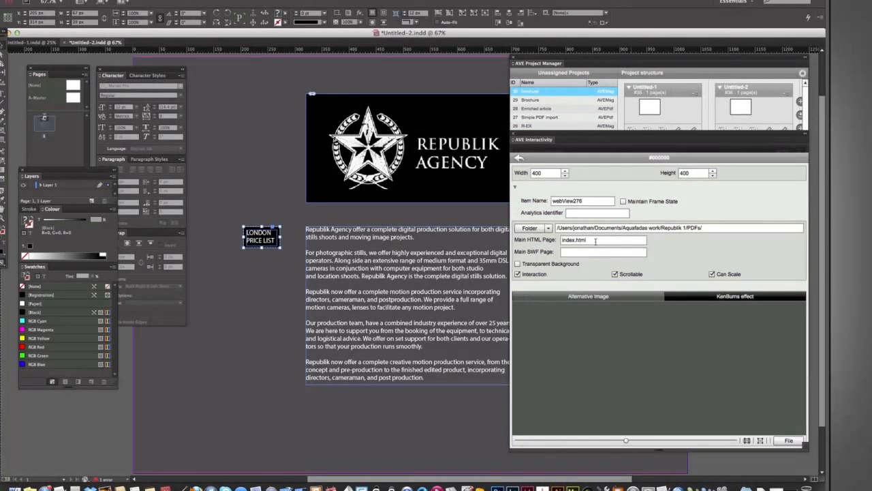
Switch to Finder and open the PDFs folder inside Republik 1 on the Desktop in a new window
key("super+Tab")
key("super+Tab")
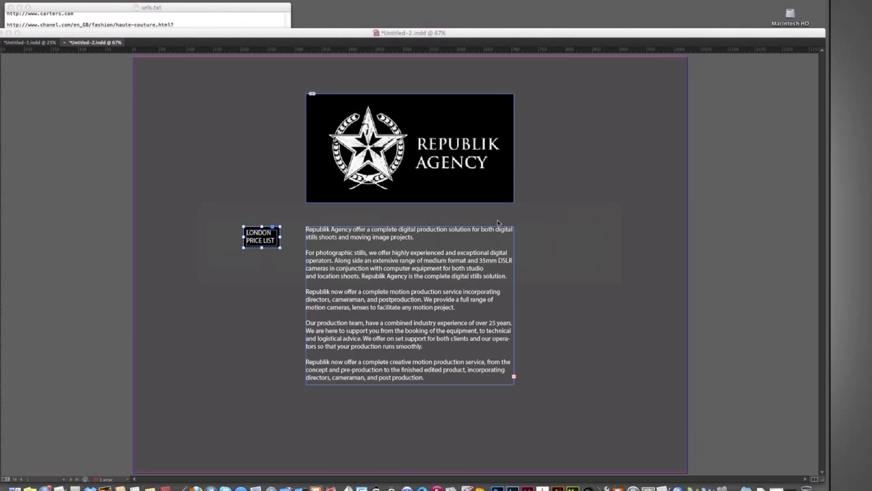
key("super+n")
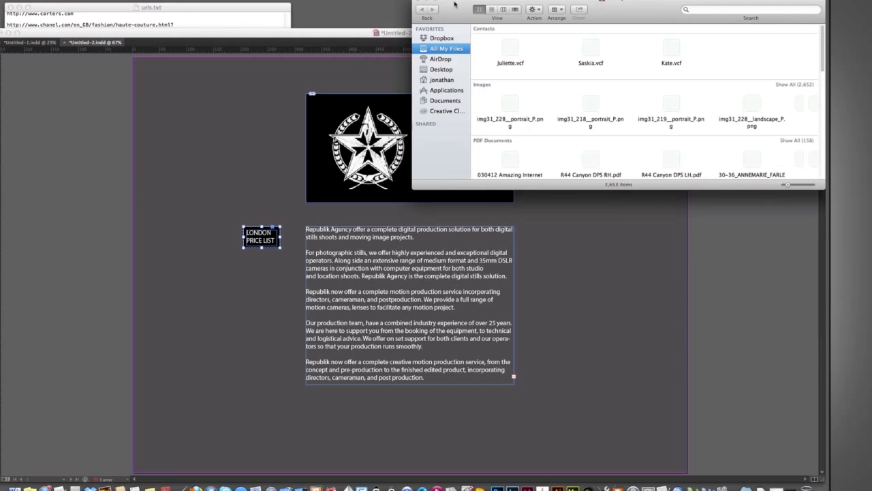
left_click_drag(454, 5, 423, 50)
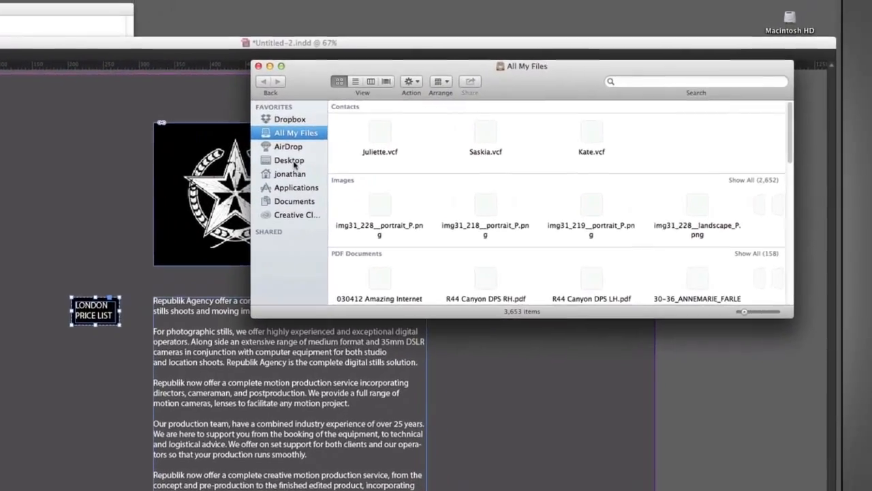
left_click(333, 144)
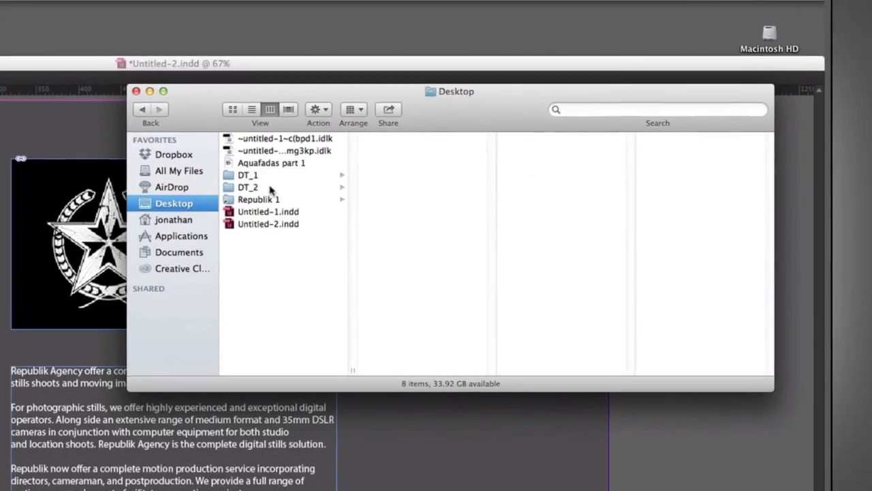
left_click(240, 199)
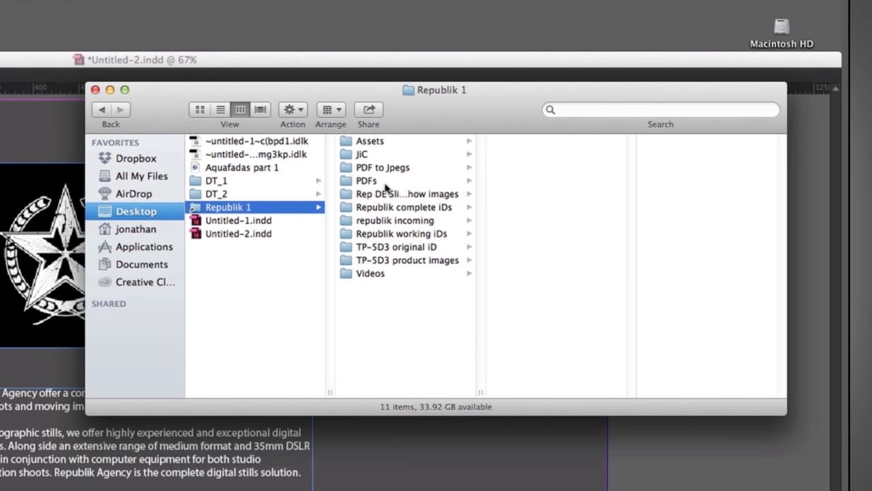
left_click(385, 183)
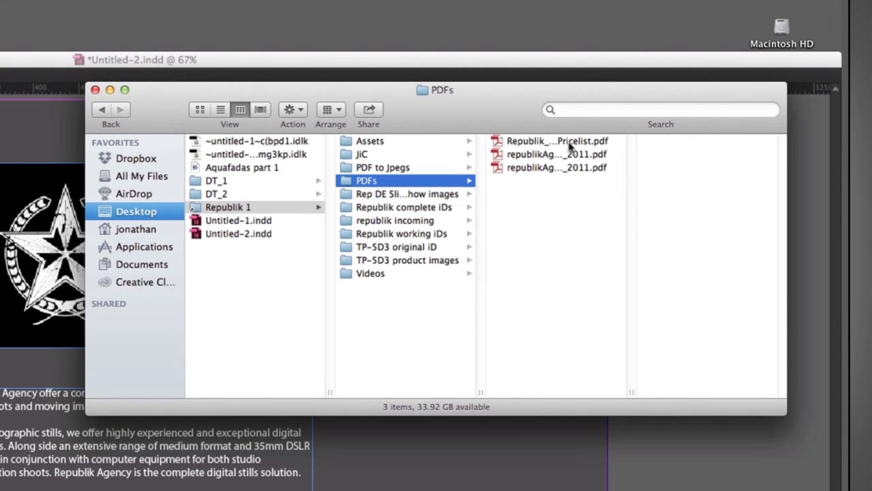
Copy the full file name Republik_Agency_UKPricelist.pdf and switch back to InDesign
left_click(570, 146)
left_click(568, 156)
key("super+a")
key("super+c")
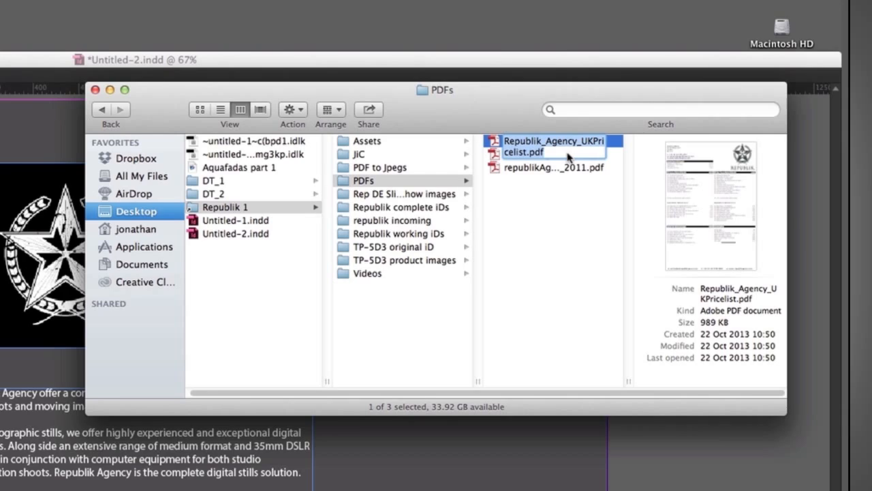
key("super+Tab")
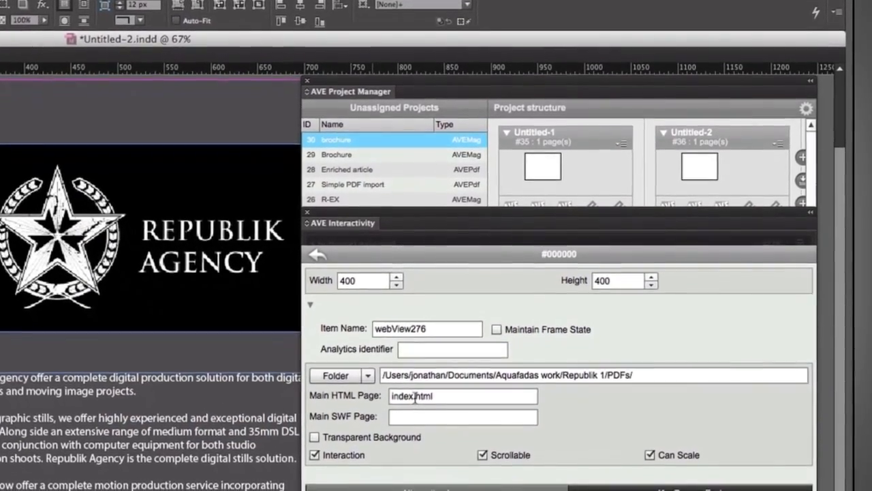
Set the popup's main HTML page to the copied file name Republik_Agency_UKPricelist.pdf in place of index.html
double_click(417, 410)
left_click(417, 411)
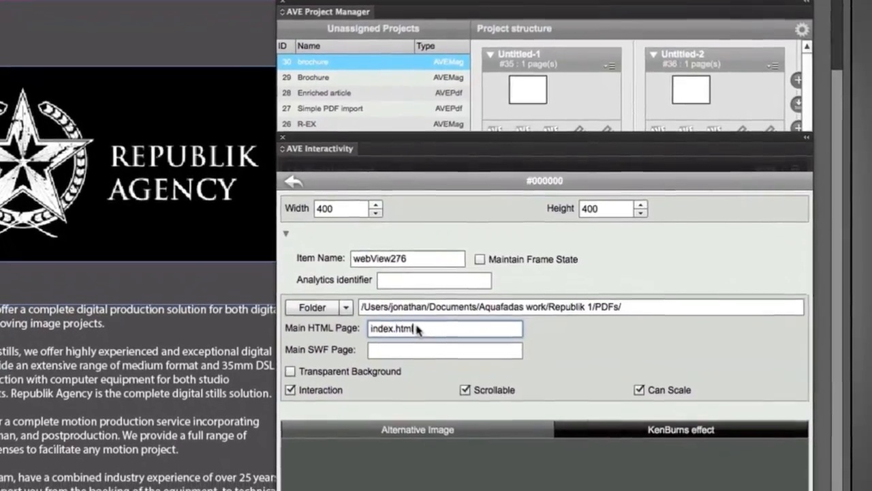
left_click_drag(428, 368, 354, 368)
key("super+v")
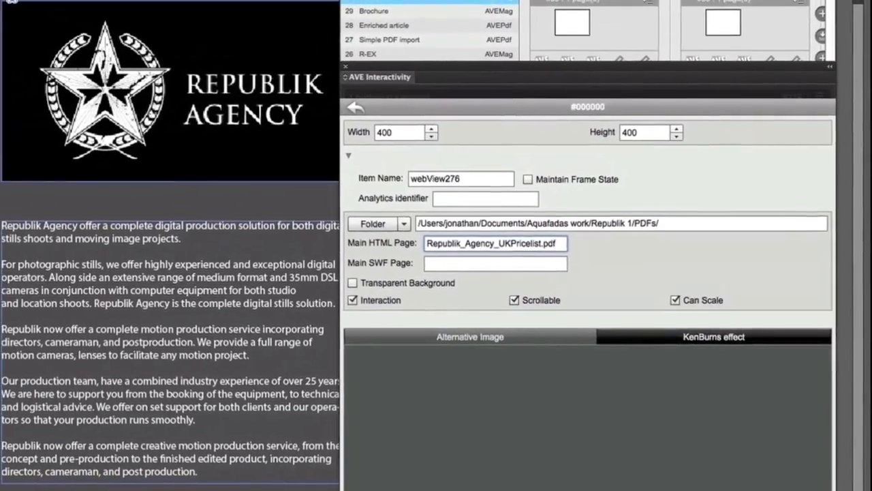
Duplicate the London price list button directly below the original and change LONDON to PARIS in the copy's text
left_click(5, 252)
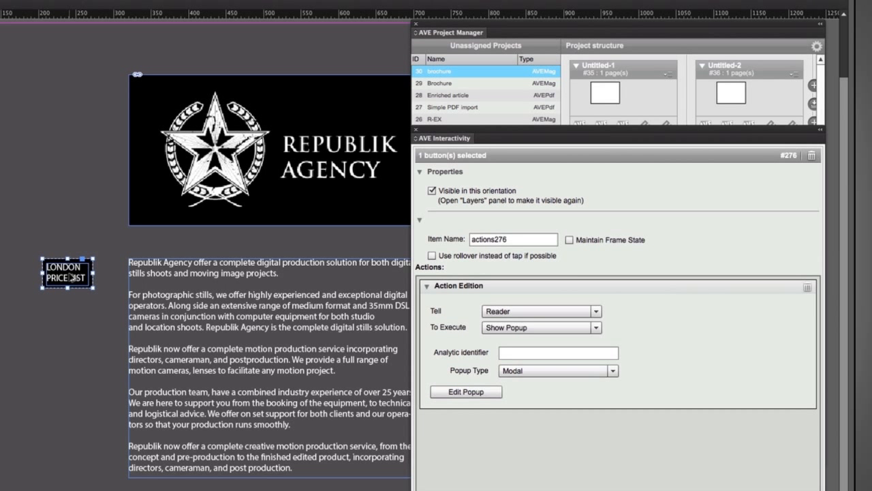
left_click_drag(72, 276, 71, 312)
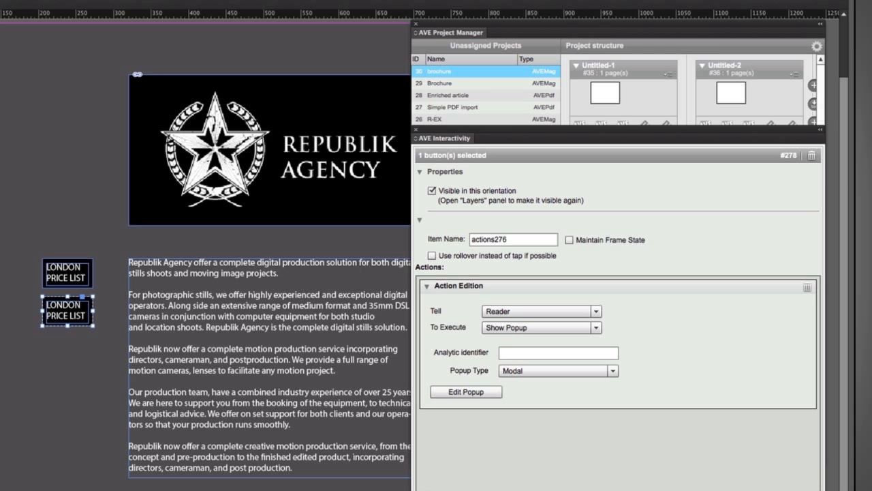
double_click(58, 306)
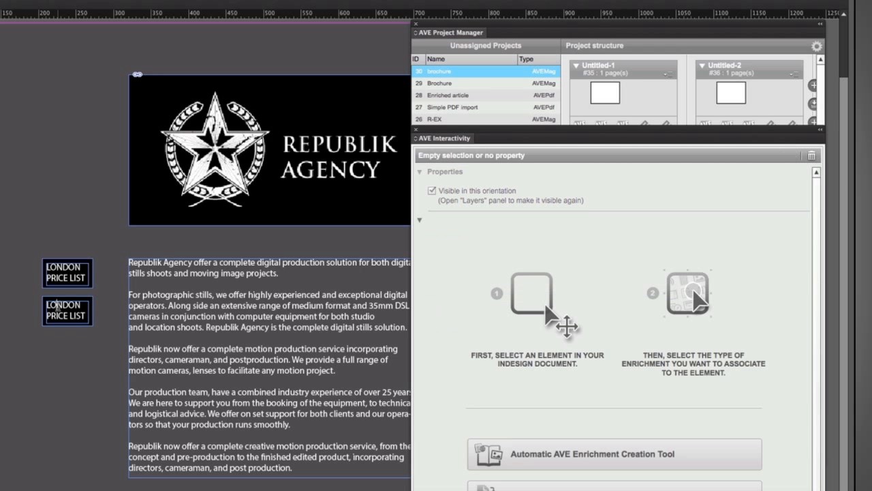
double_click(63, 307)
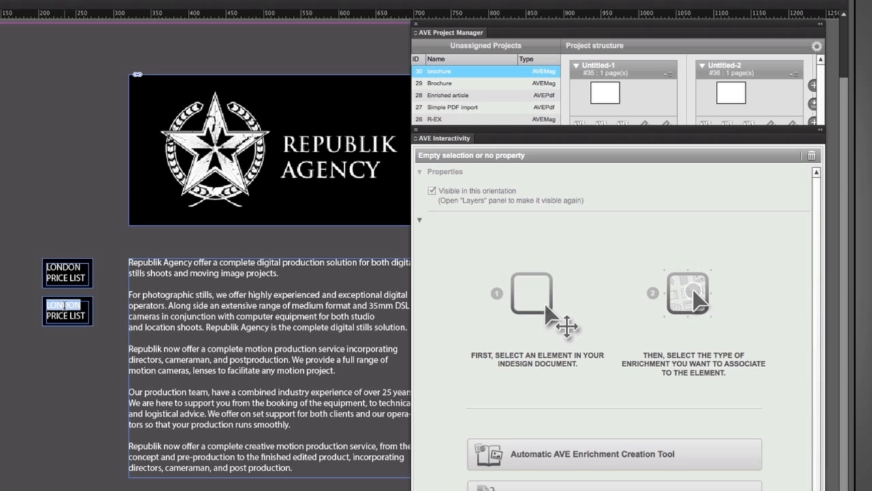
type("PARIS-")
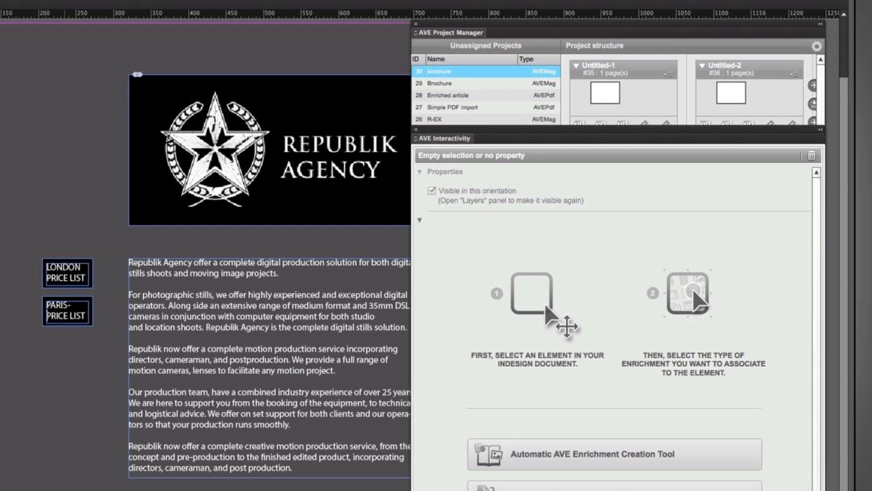
Centre both lines of text in the Paris price list button and deselect it
key("ctrl+a")
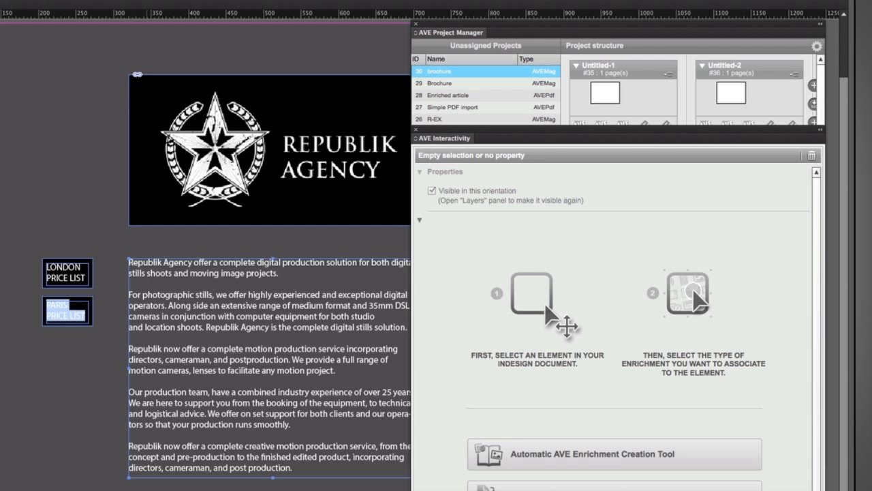
key("ctrl+shift+c")
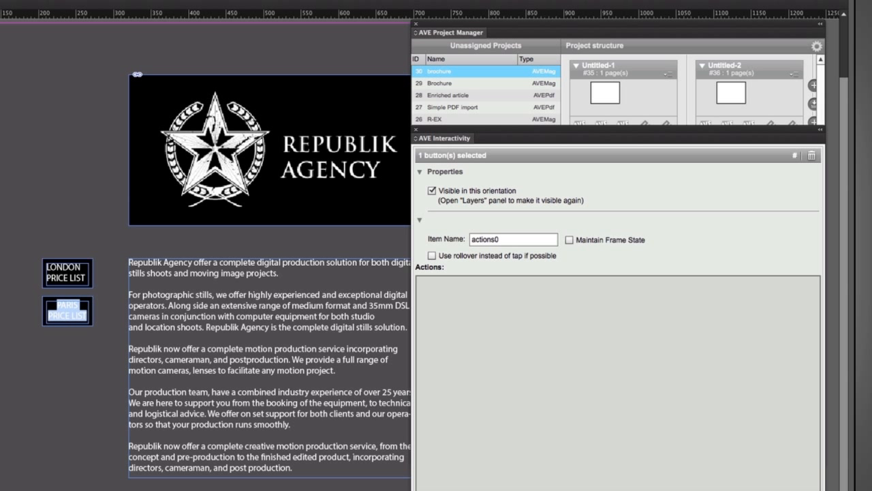
left_click(1, 293)
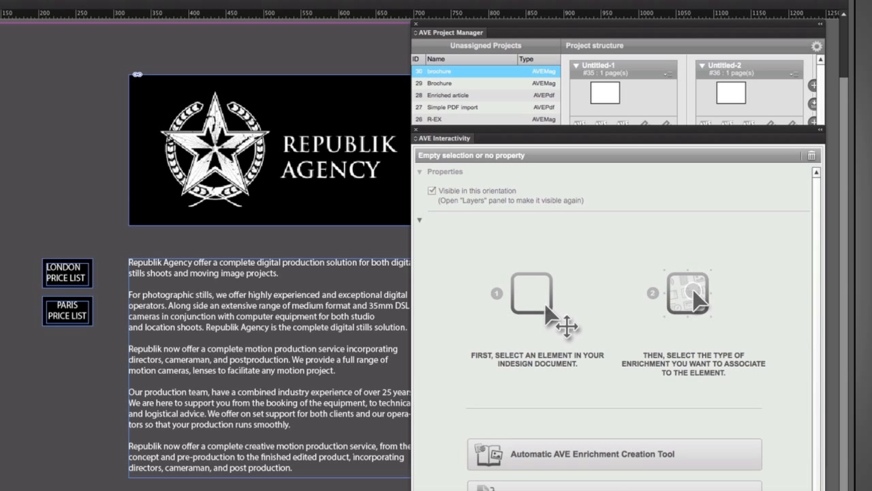
Select the Paris price list button and open the HTML page settings of its popup for editing
left_click(82, 321)
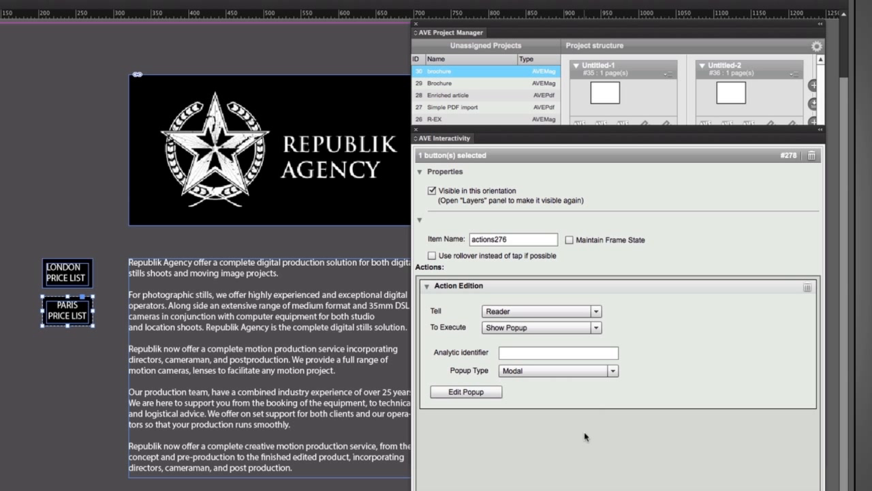
left_click(481, 398)
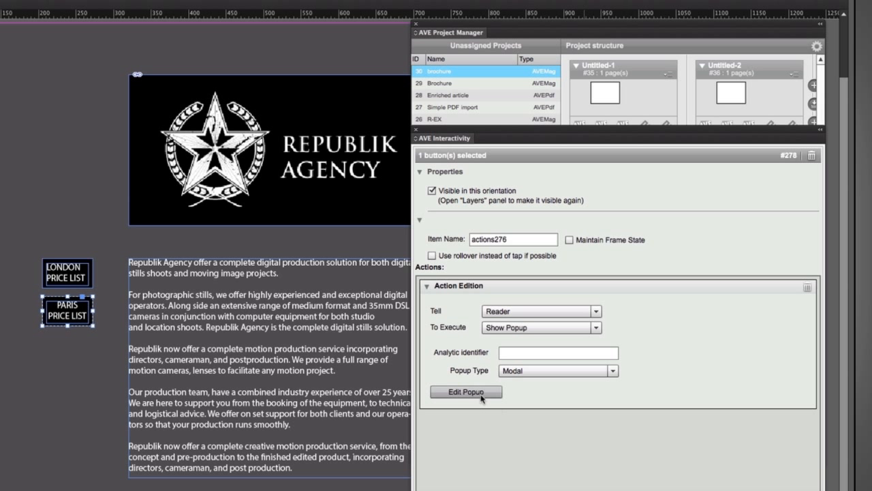
left_click(479, 394)
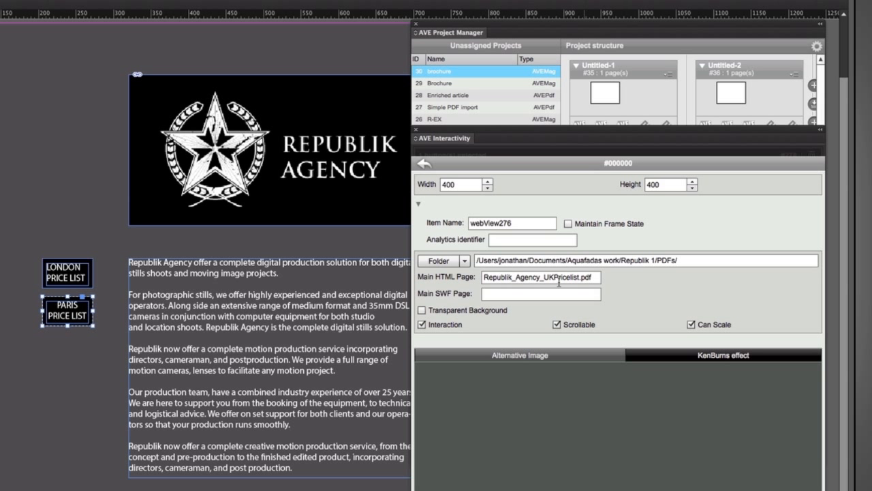
Switch to Finder, widen the file column in the PDFs folder and copy the full file name republikAgency_Fr_2011.pdf
key("super+Tab")
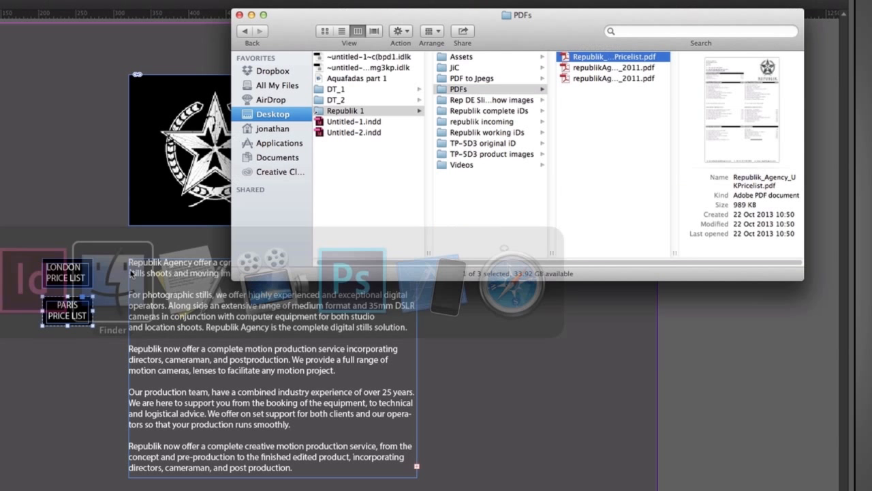
left_click(627, 68)
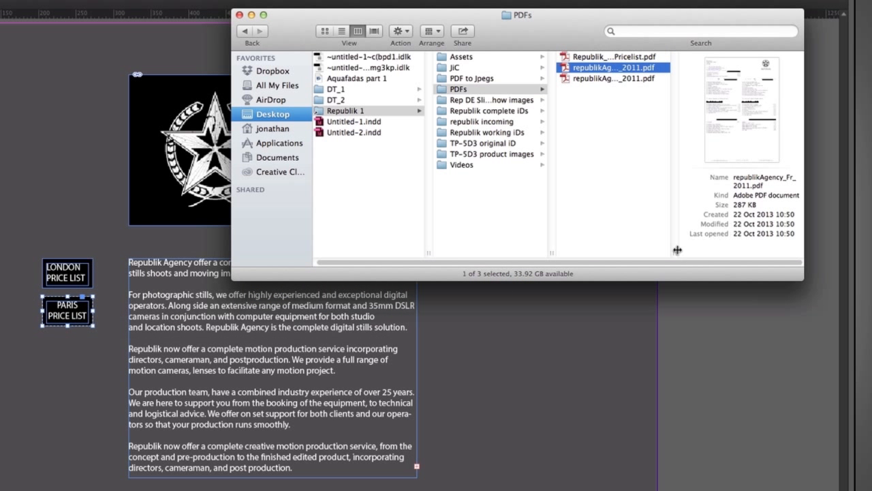
left_click_drag(672, 252, 730, 256)
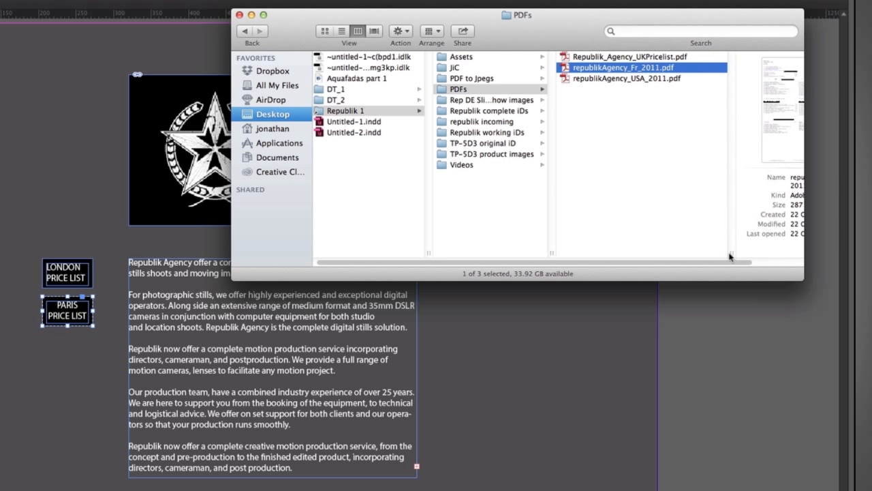
left_click(632, 68)
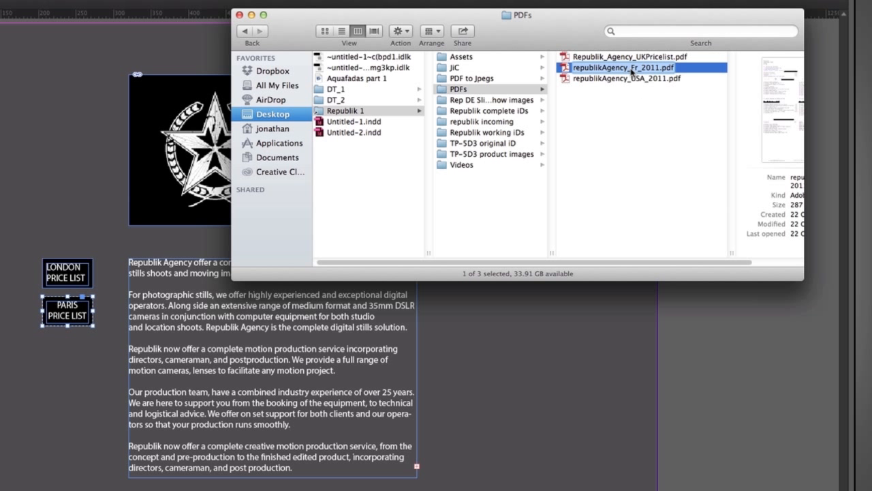
Switch back to InDesign and set the Paris popup's main HTML page to republikAgency_Fr_2011.pdf
key("super+Tab")
double_click(568, 277)
key("ctrl+v")
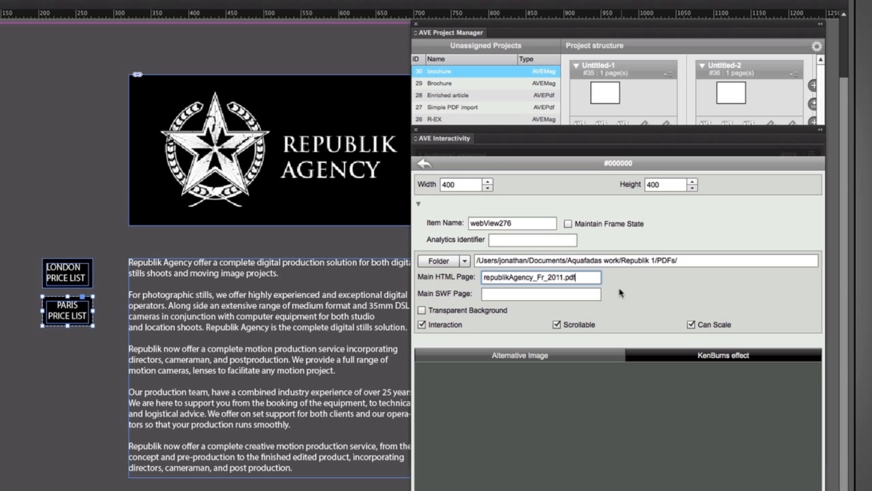
Switch to the iPad simulator, close the Simple PDF import details and open the R3 publication in myKiosk for reading
key("super+Tab")
key("super+Tab")
key("super+Tab")
key("super+Tab")
key("super+Tab")
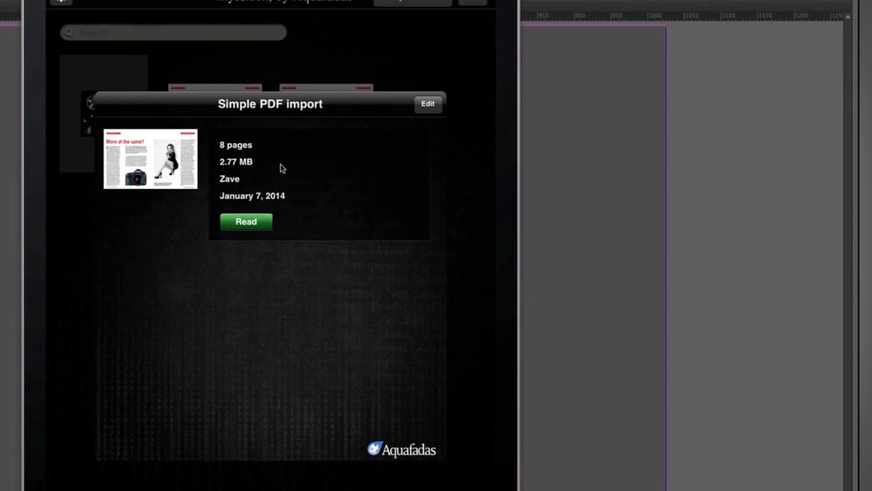
left_click(423, 71)
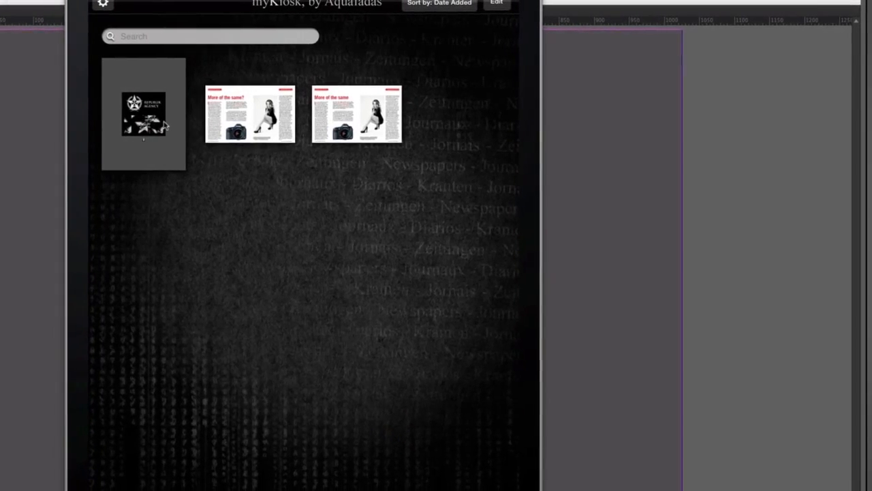
left_click(132, 123)
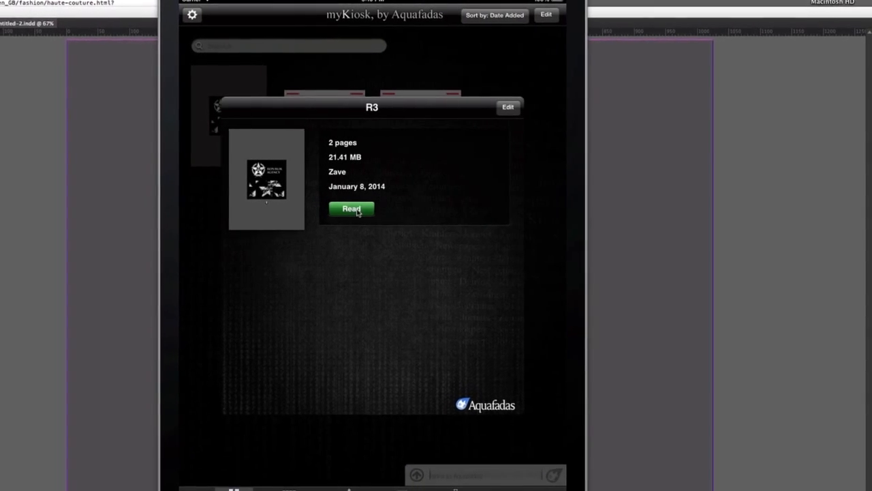
left_click(364, 210)
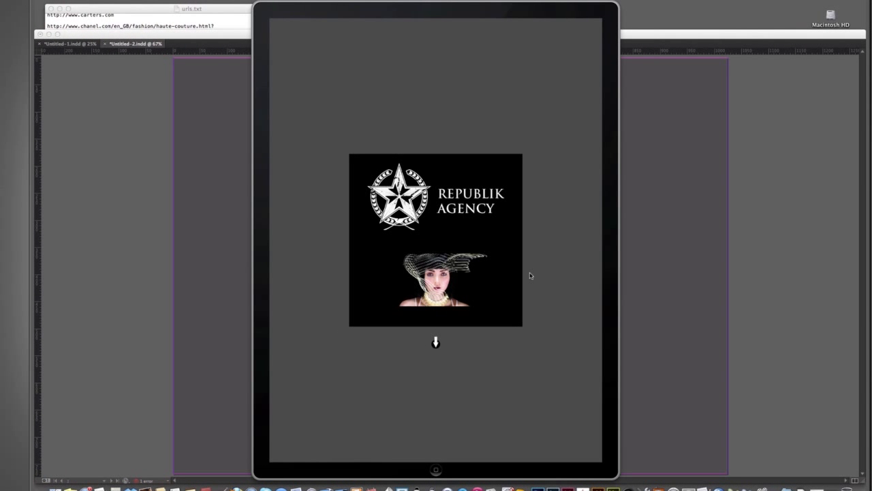
Swipe through to the article with the price list buttons, browse the London price list popup and close it
left_click_drag(527, 342, 529, 147)
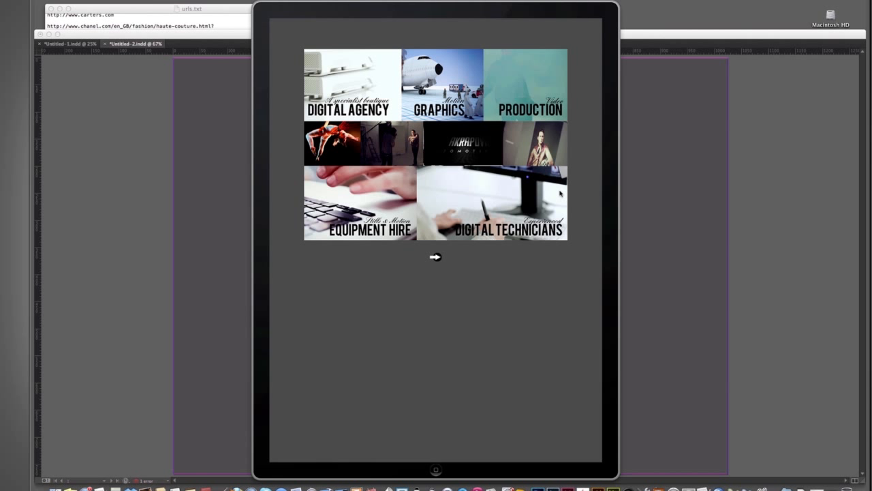
left_click_drag(560, 194, 331, 187)
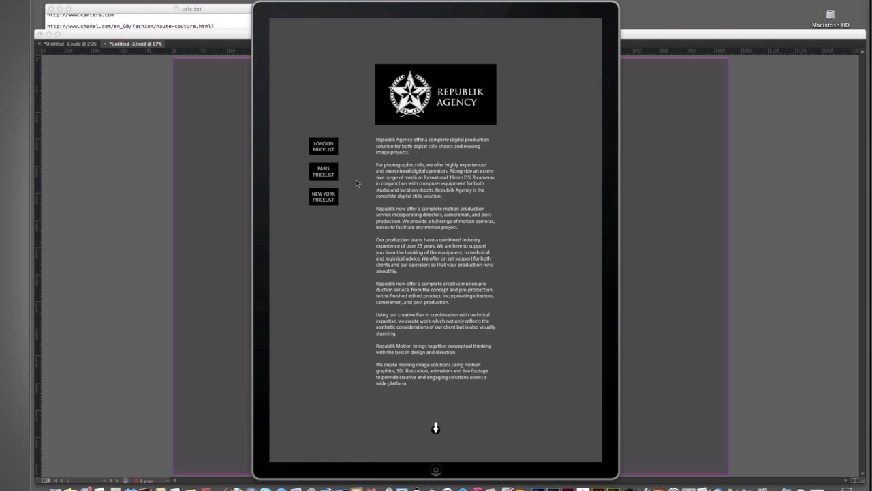
left_click(322, 145)
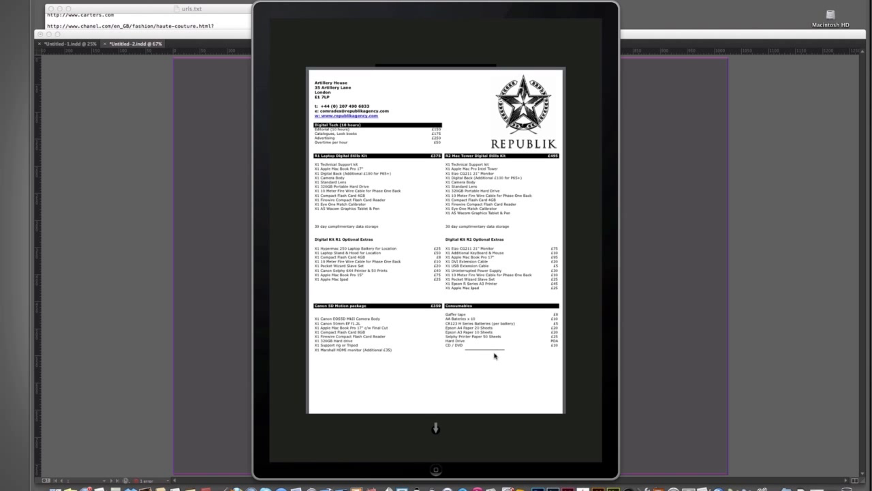
left_click_drag(495, 354, 498, 184)
left_click_drag(492, 329, 491, 148)
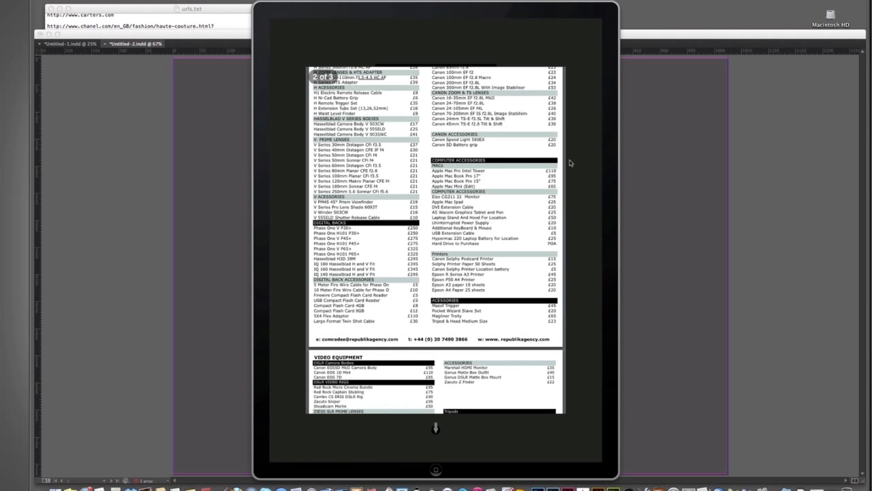
left_click(570, 162)
Open the Paris price list popup, browse its pages and close it
left_click(320, 174)
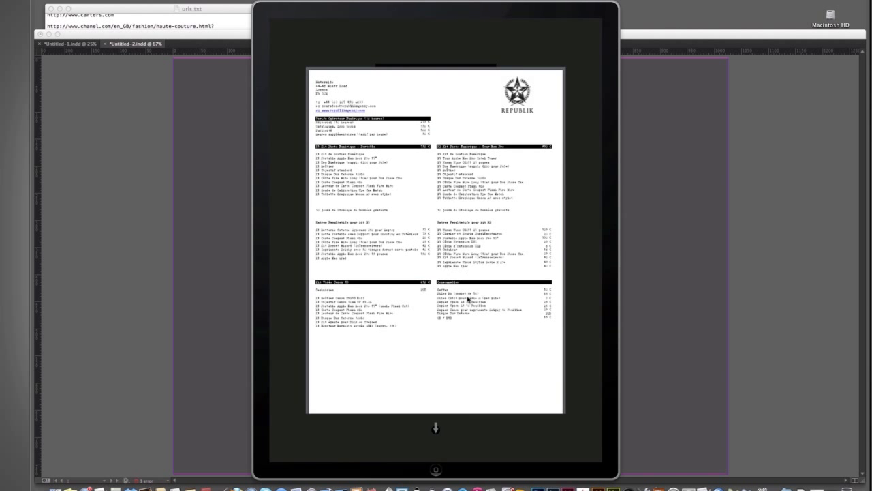
left_click_drag(467, 298, 468, 104)
left_click_drag(470, 287, 475, 149)
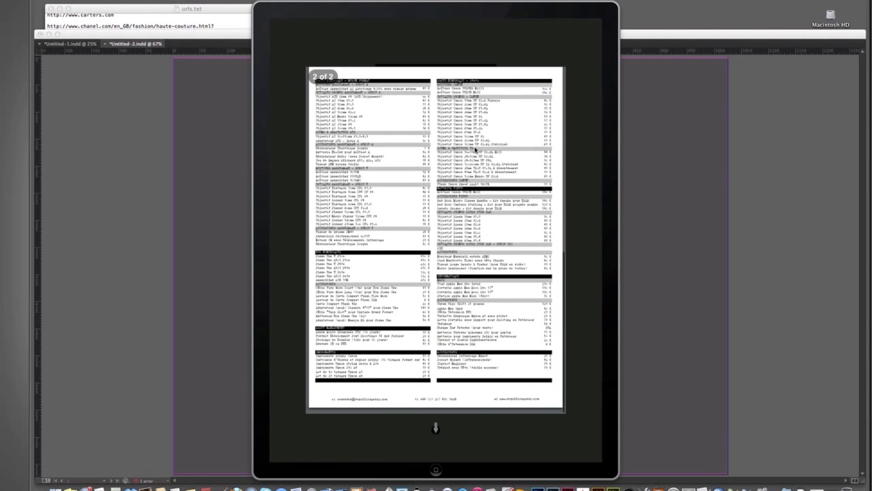
left_click(575, 215)
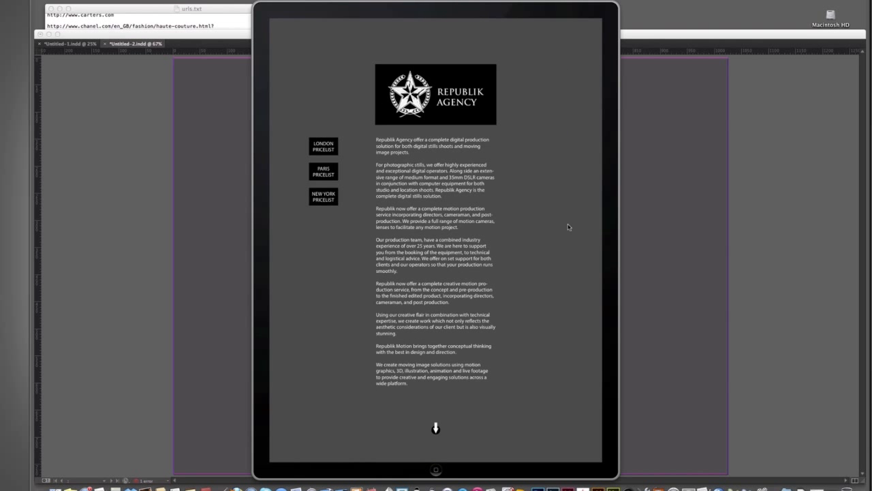
Rotate the simulated iPad to landscape and scroll through the agency article's text
key("super+r")
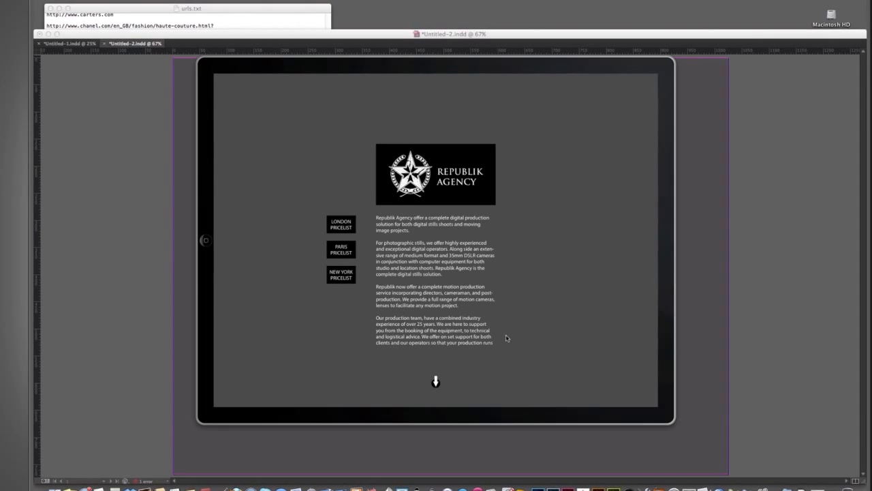
scroll(439, 292, "down", 3)
scroll(452, 319, "down", 3)
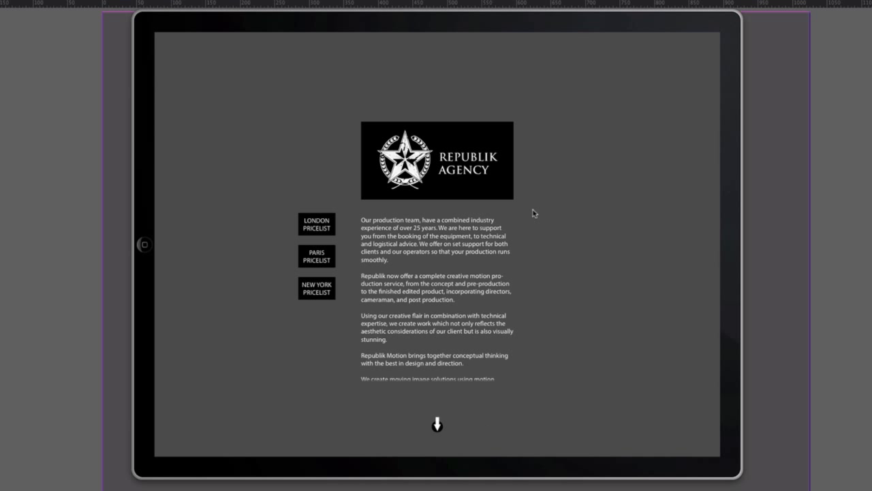
Open the App enquiry email form from the article and cancel it
left_click(429, 248)
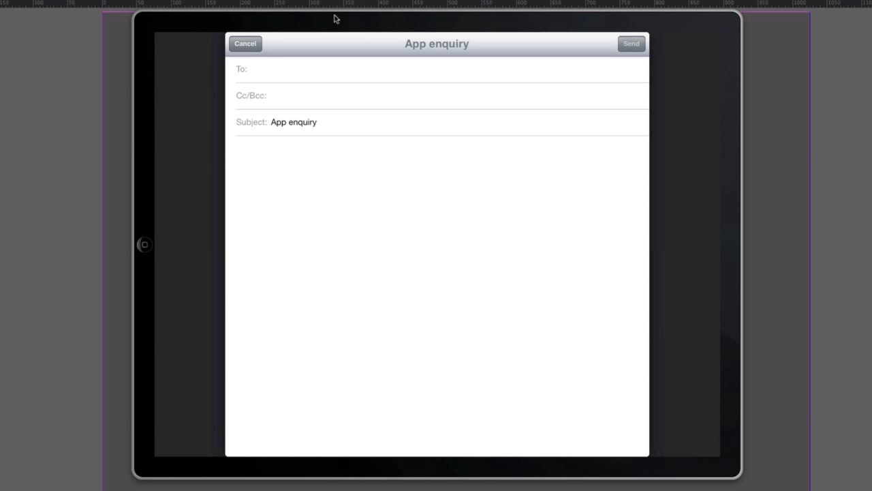
left_click(245, 43)
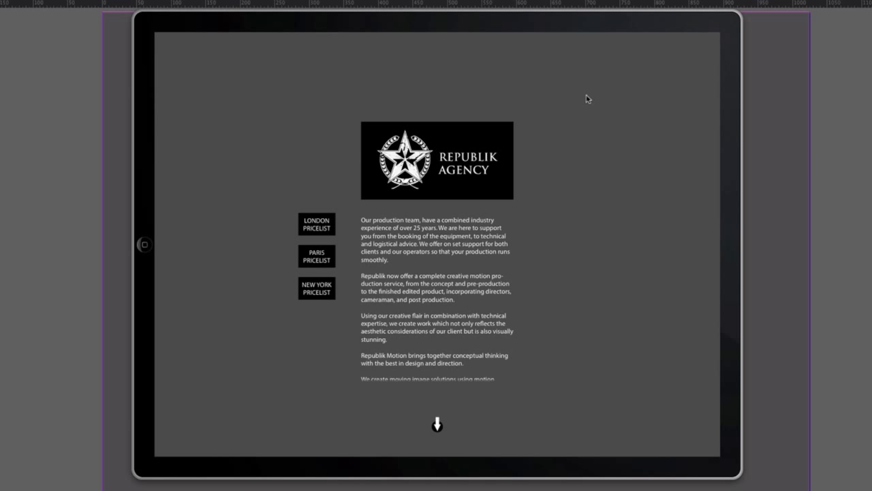